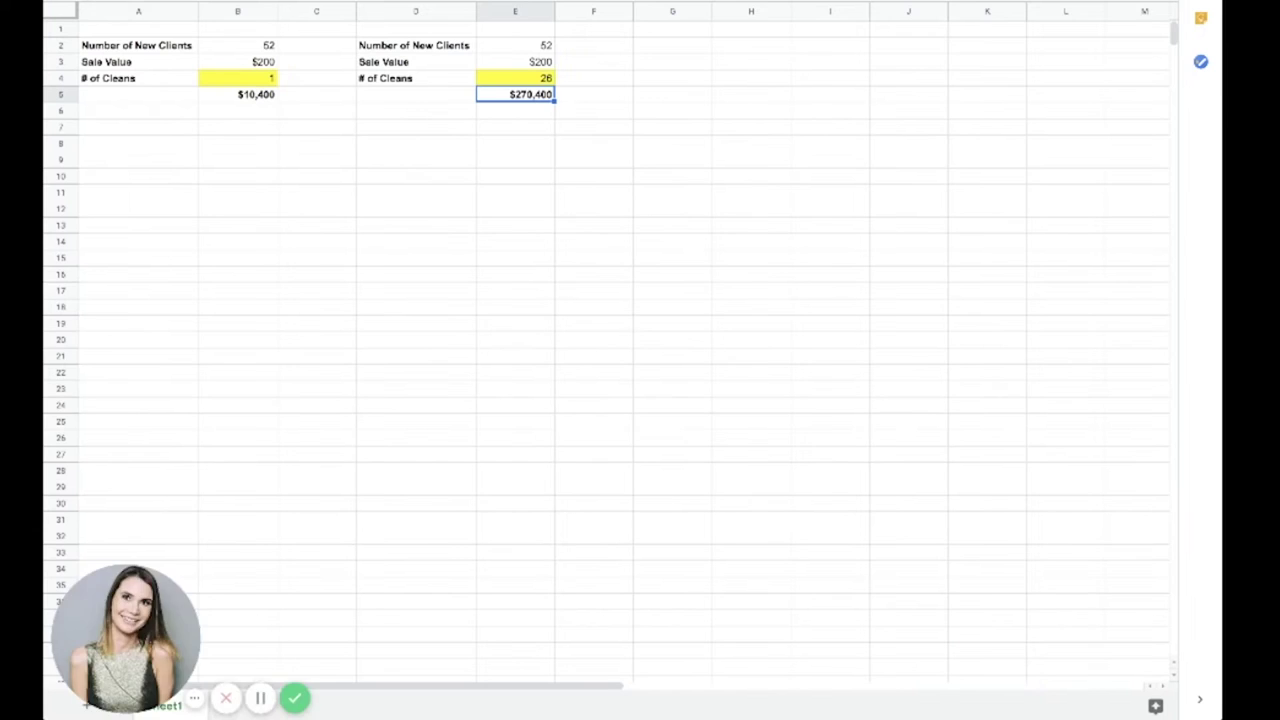
# Walk through the calculator inputs: 52 new clients, $200 sale value, 1 clean, $10,400 total
pyautogui.click(246, 49)
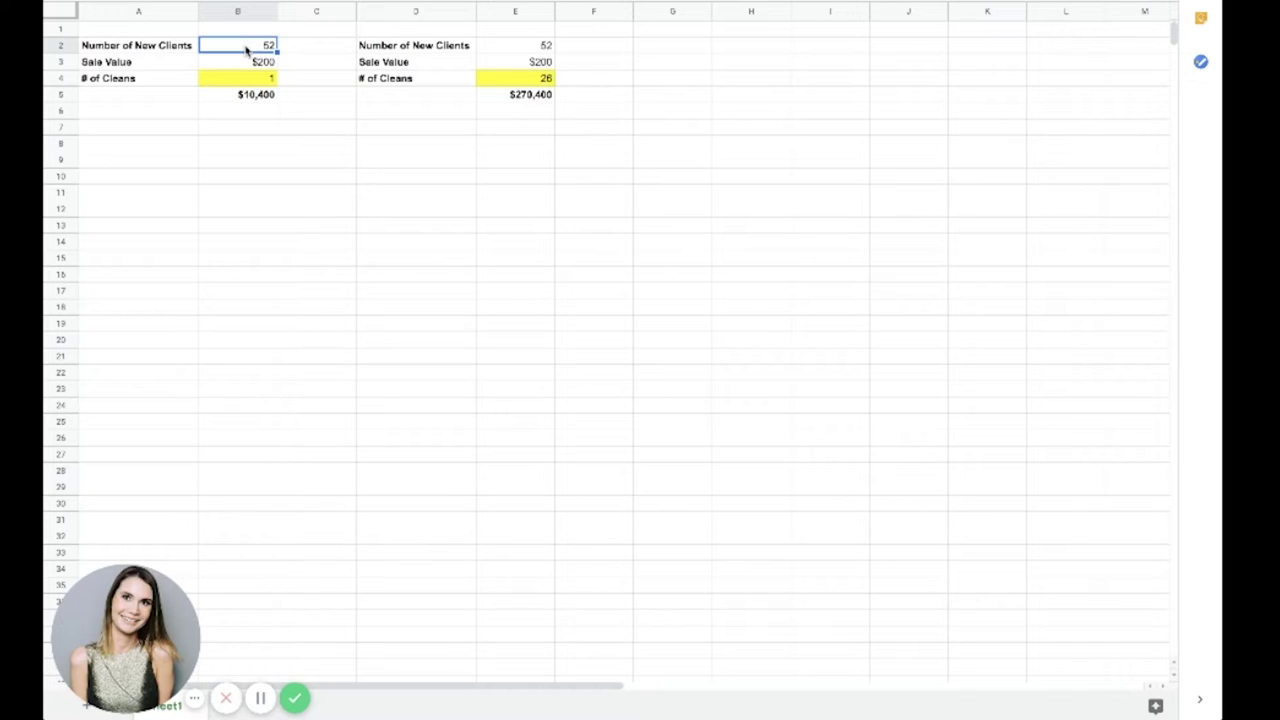
pyautogui.press('Return')
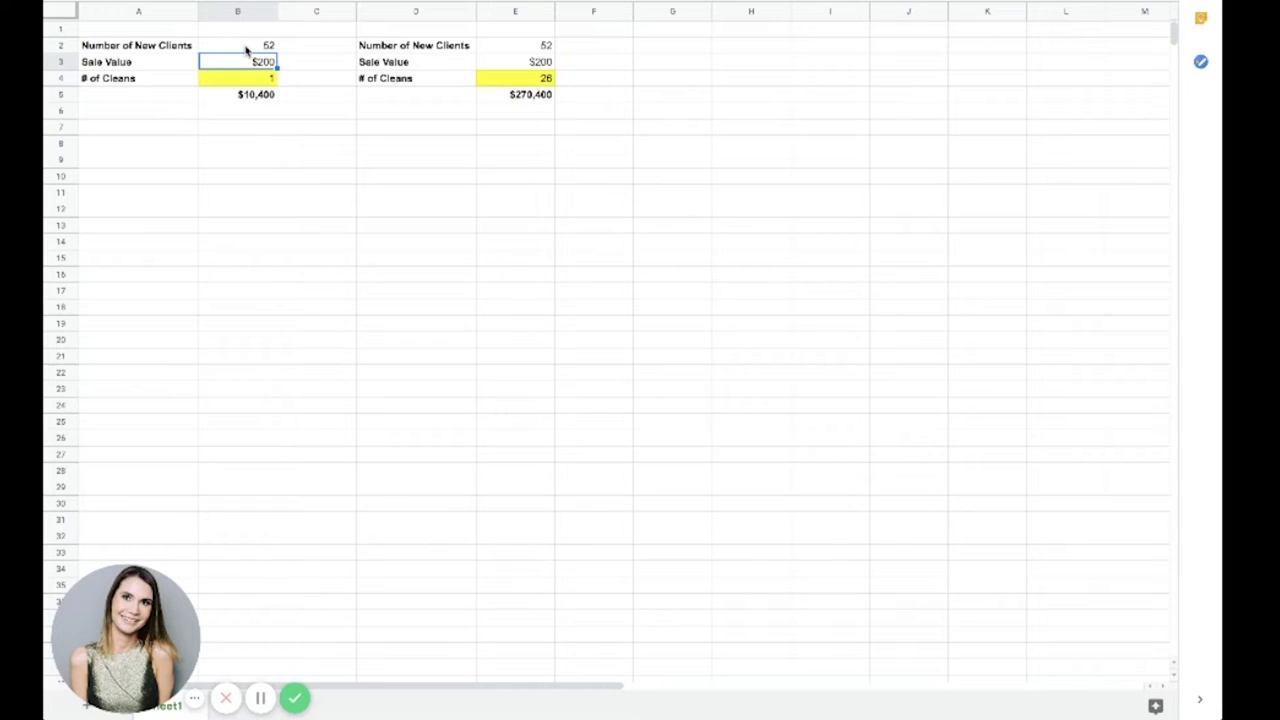
pyautogui.press('Return')
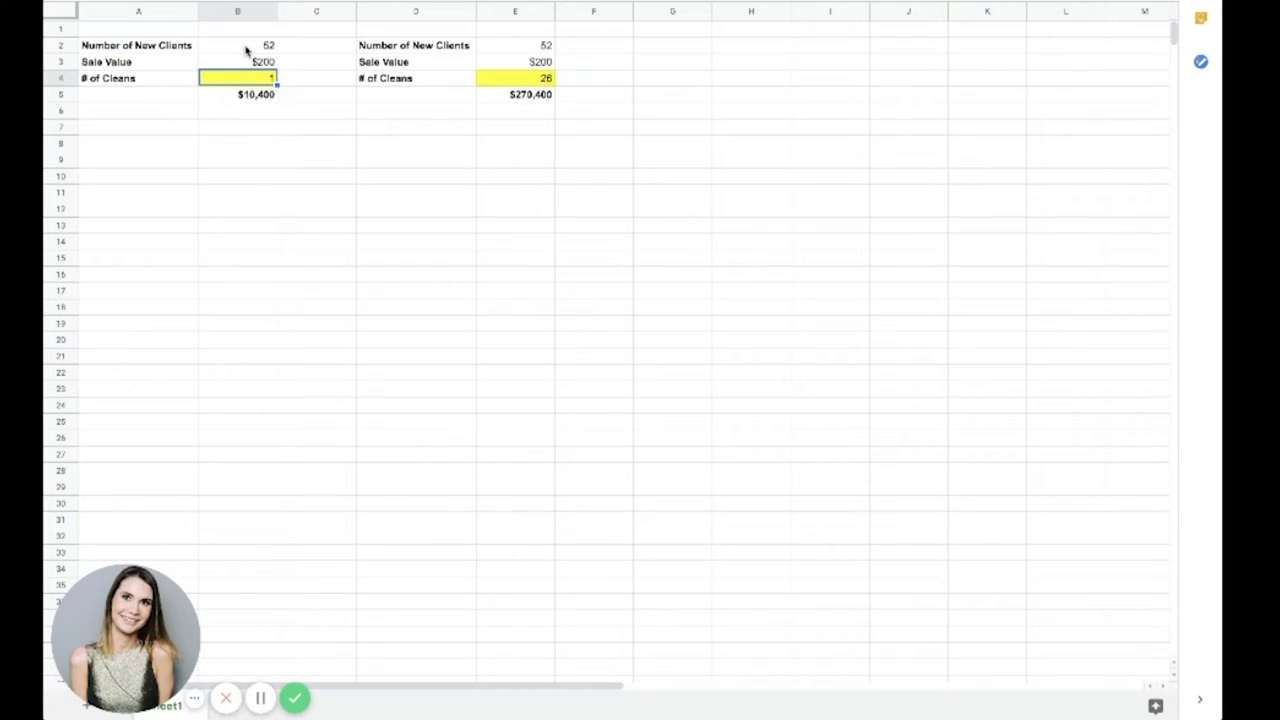
pyautogui.press('Up')
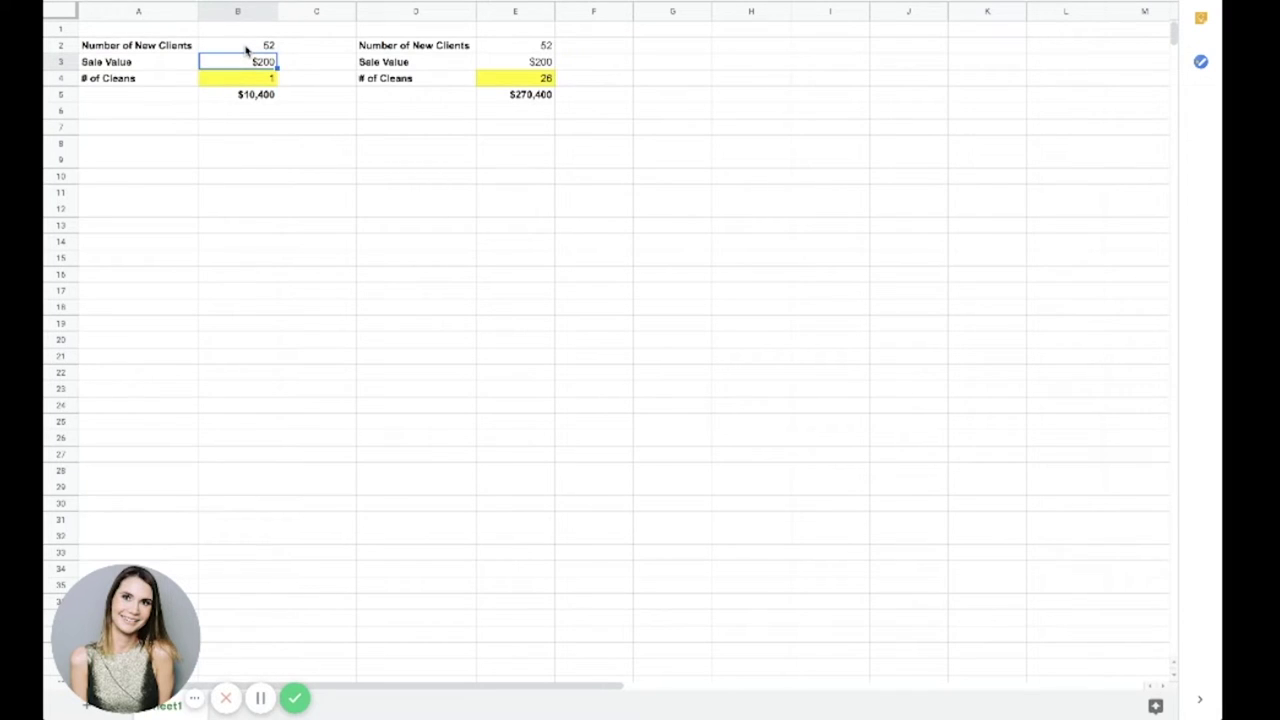
pyautogui.press('Down')
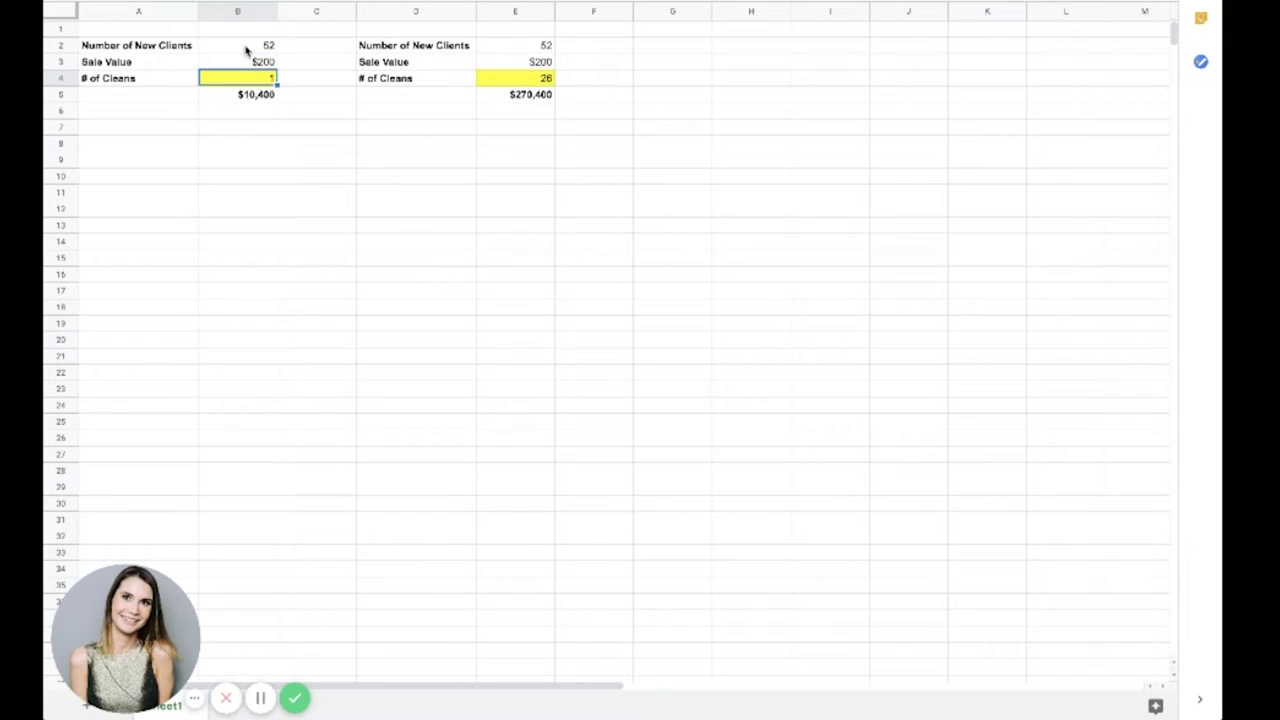
pyautogui.press('Down')
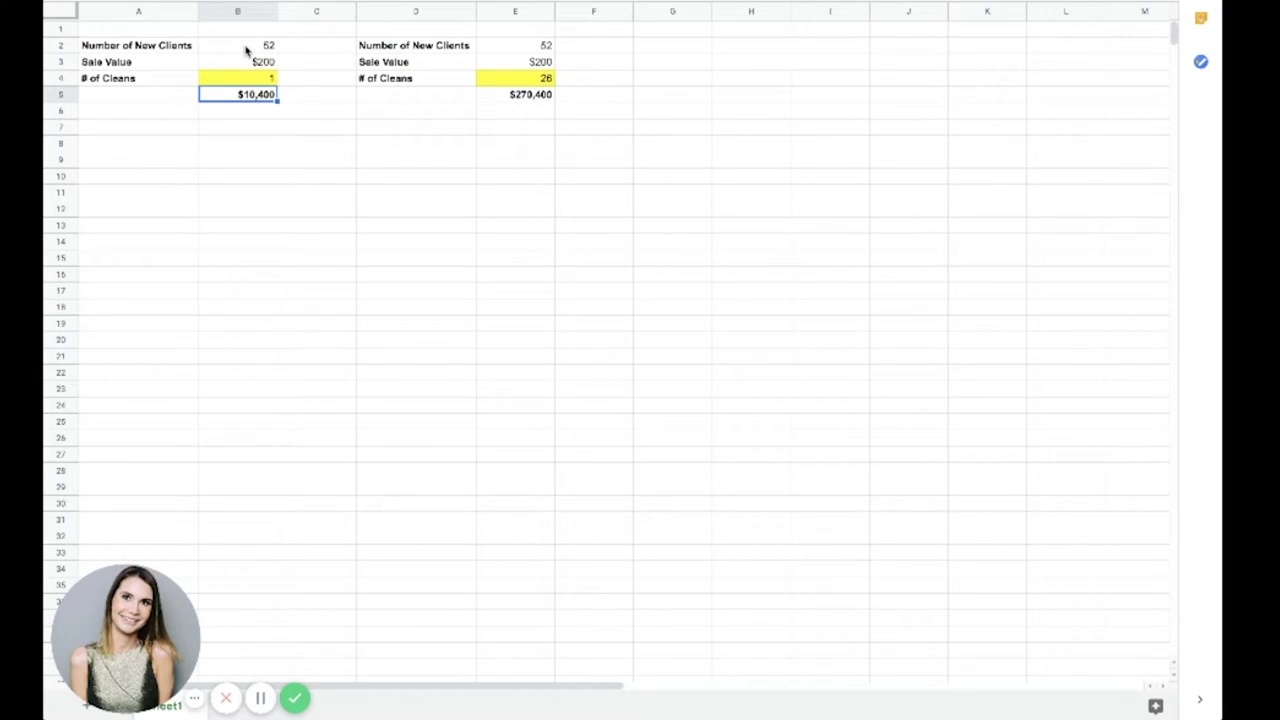
pyautogui.click(246, 48)
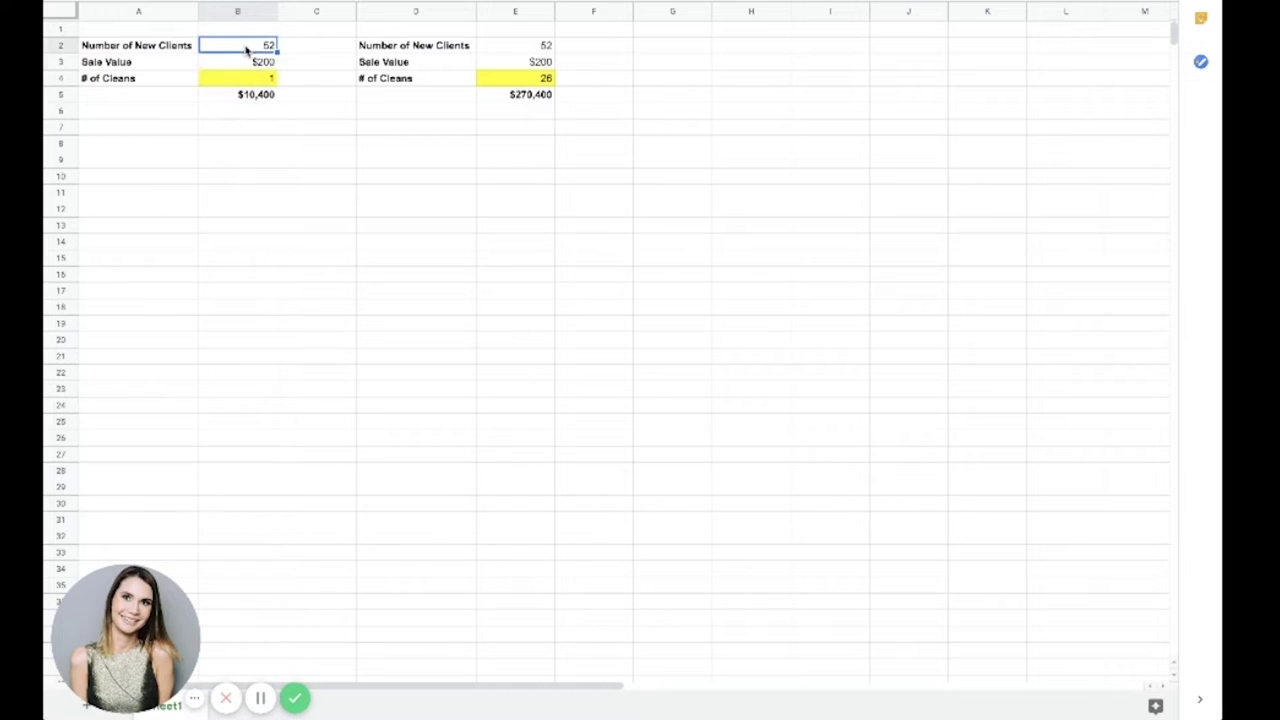
pyautogui.press('Right')
pyautogui.press('Right')
pyautogui.press('Right')
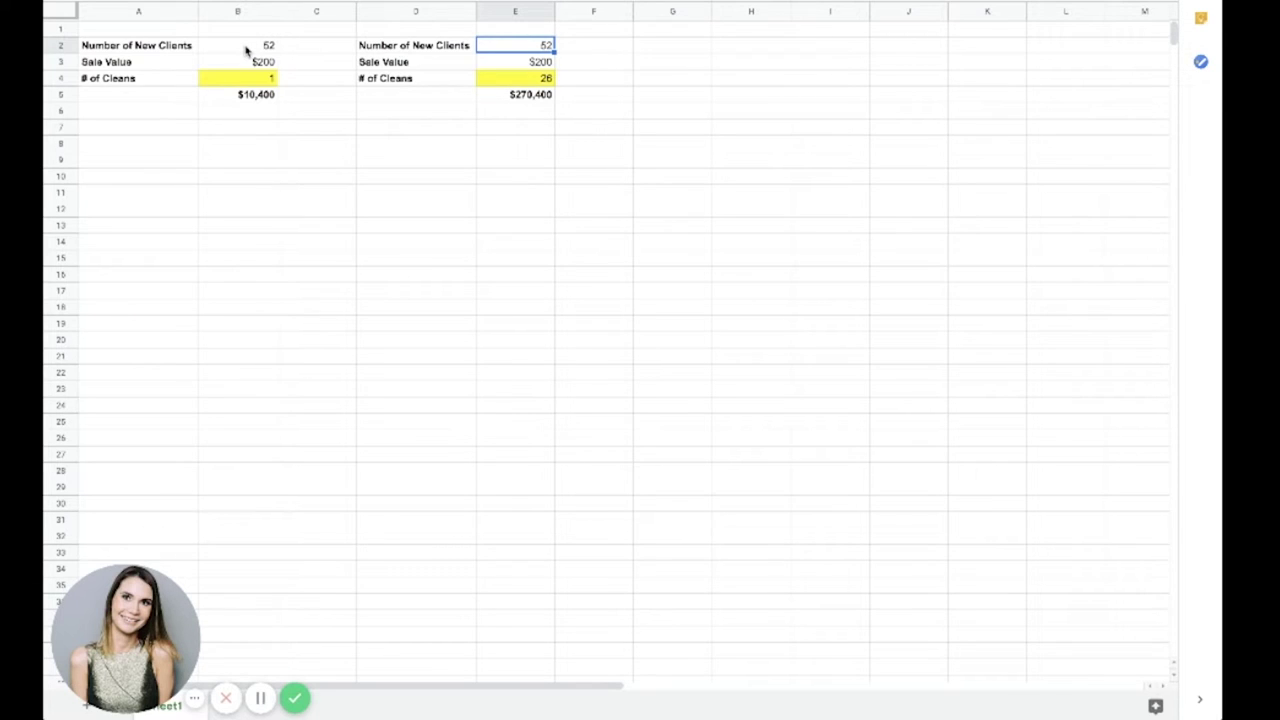
pyautogui.press('Down')
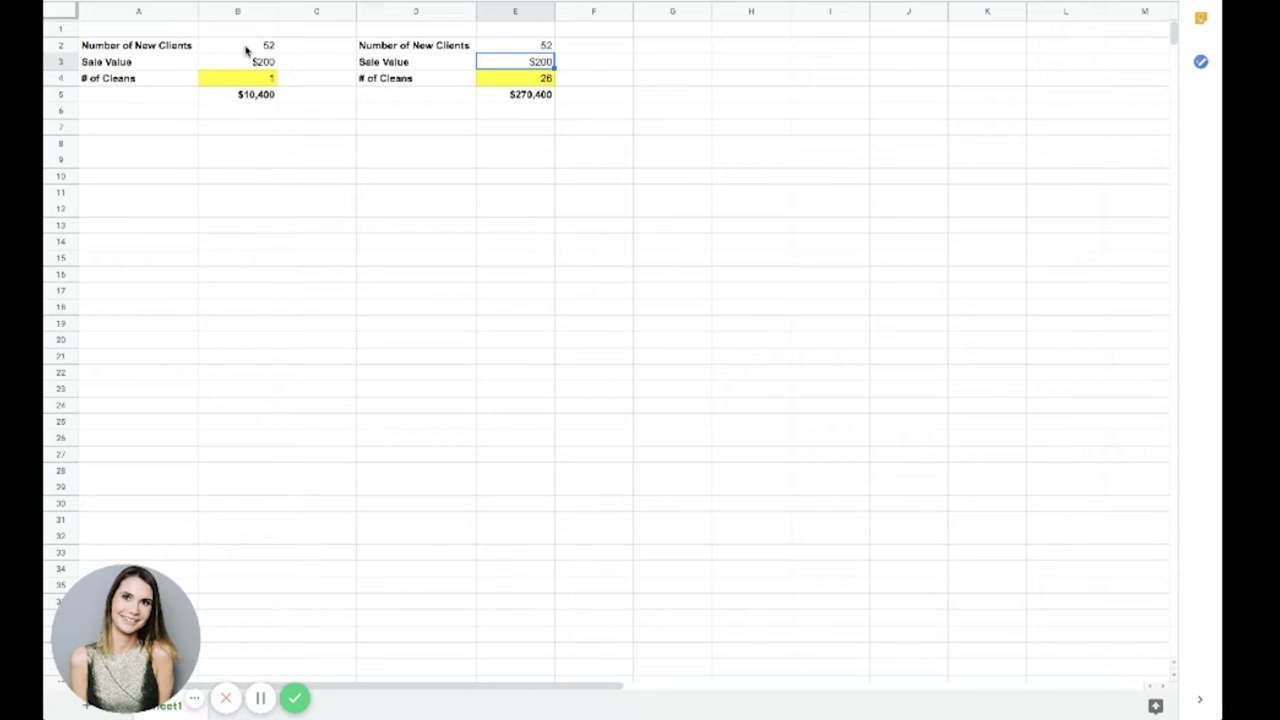
pyautogui.press('Down')
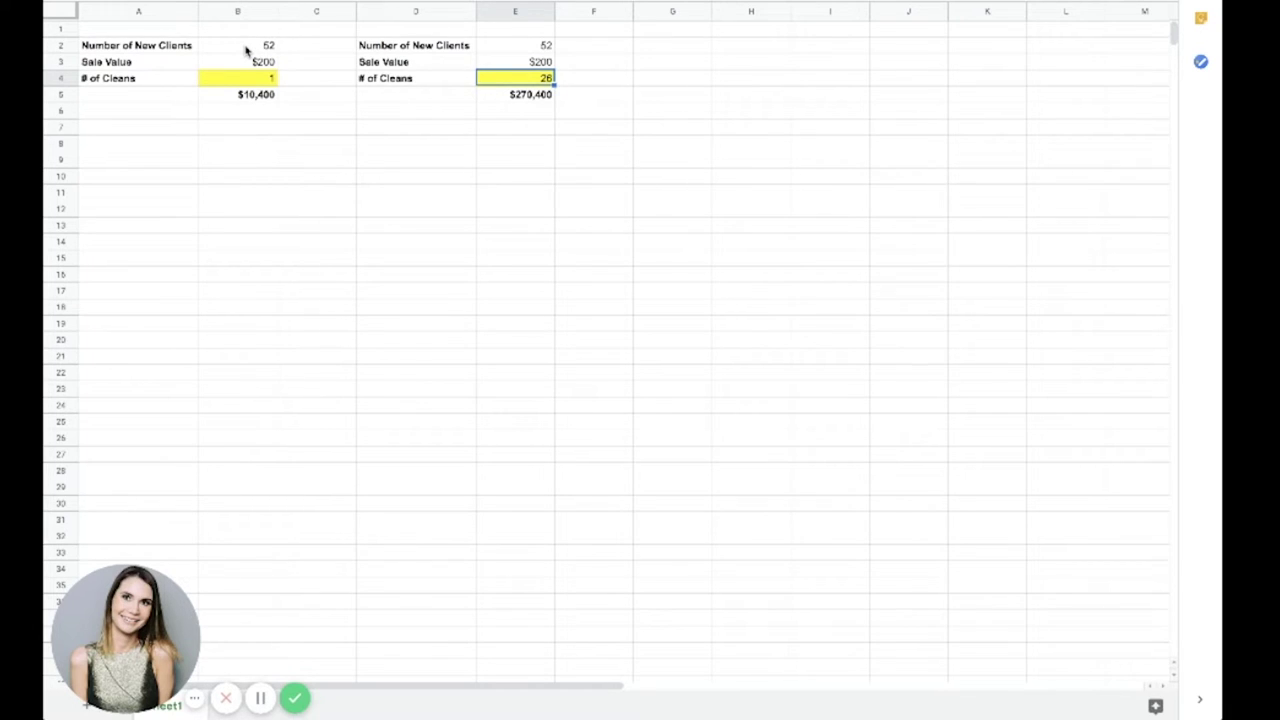
pyautogui.press('Return')
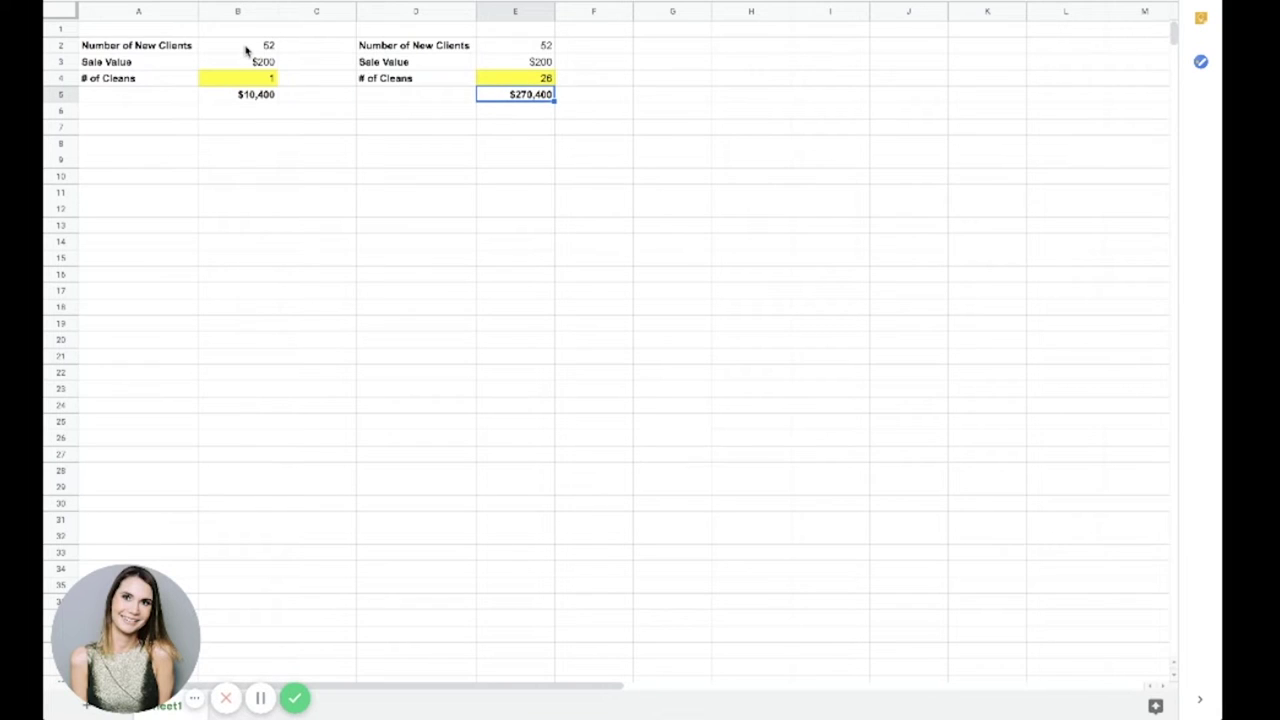
pyautogui.press('Left')
pyautogui.press('Left')
pyautogui.press('Left')
pyautogui.press('Right')
pyautogui.press('Right')
pyautogui.press('Right')
# Set Number of New Clients to 500 in both scenarios
pyautogui.click(257, 45)
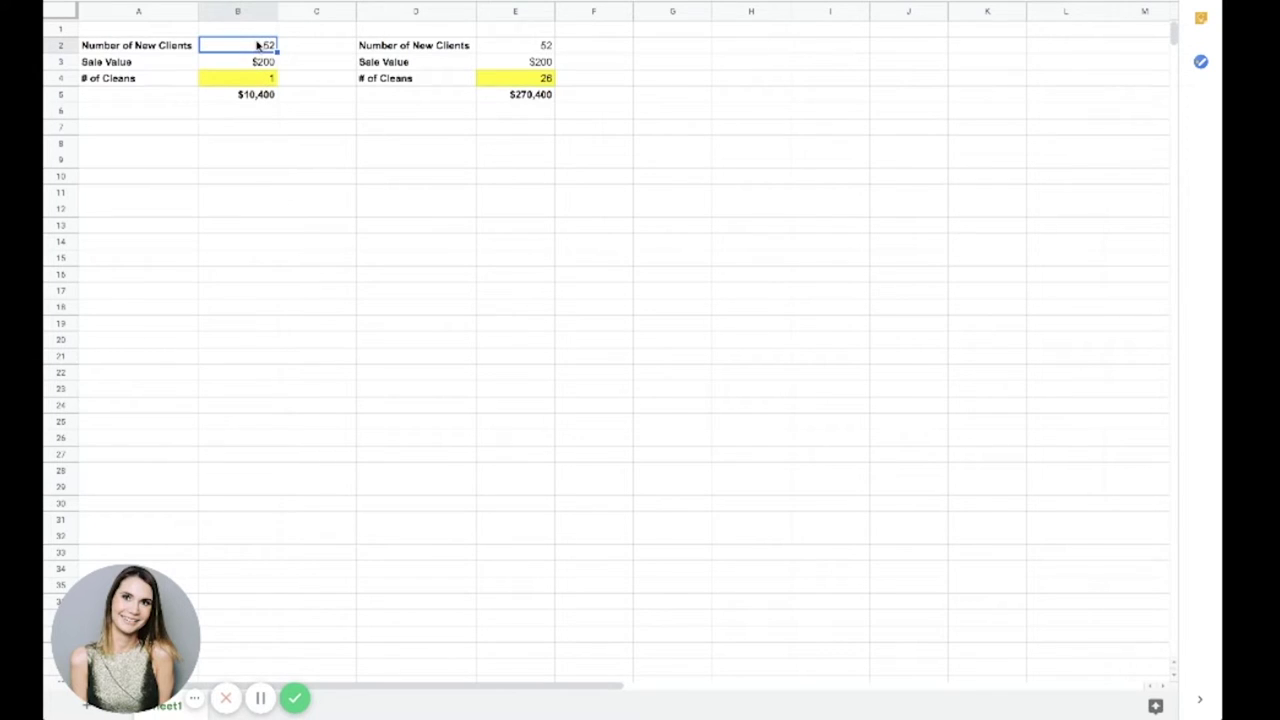
pyautogui.write('500')
pyautogui.press('Return')
pyautogui.press('Up')
pyautogui.press('Right')
pyautogui.press('Right')
pyautogui.press('Right')
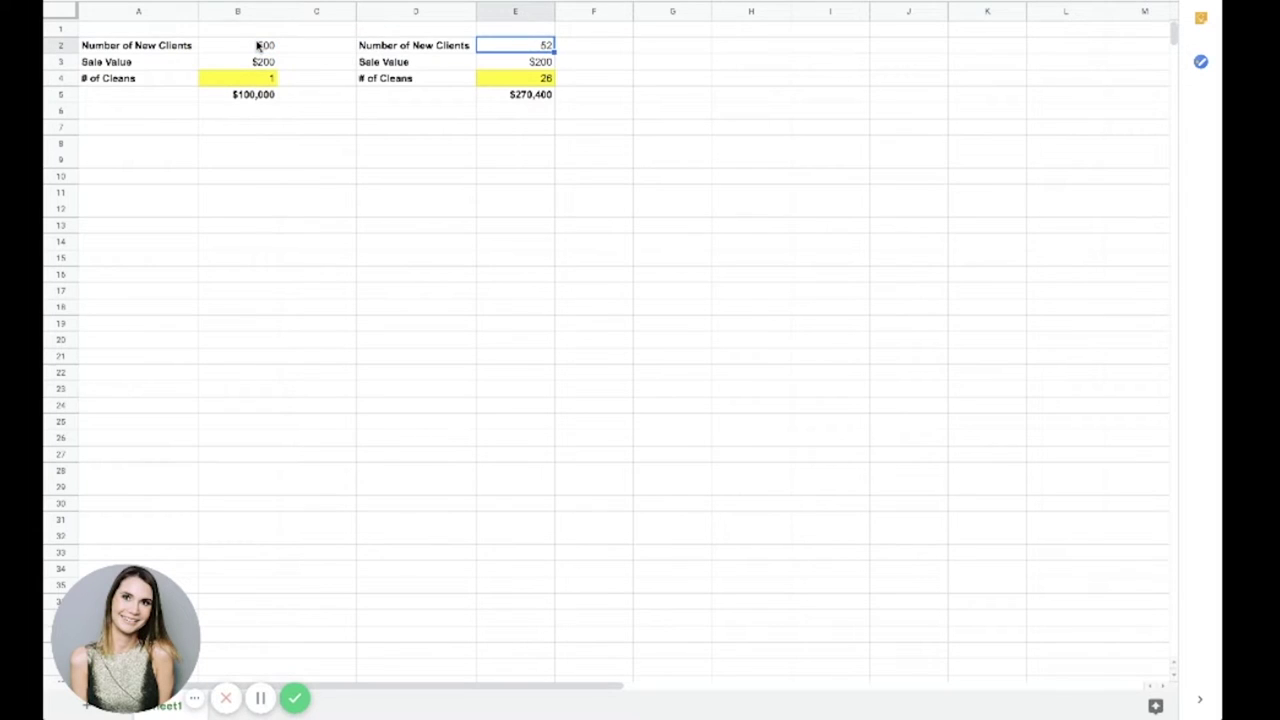
pyautogui.write('500')
pyautogui.press('Return')
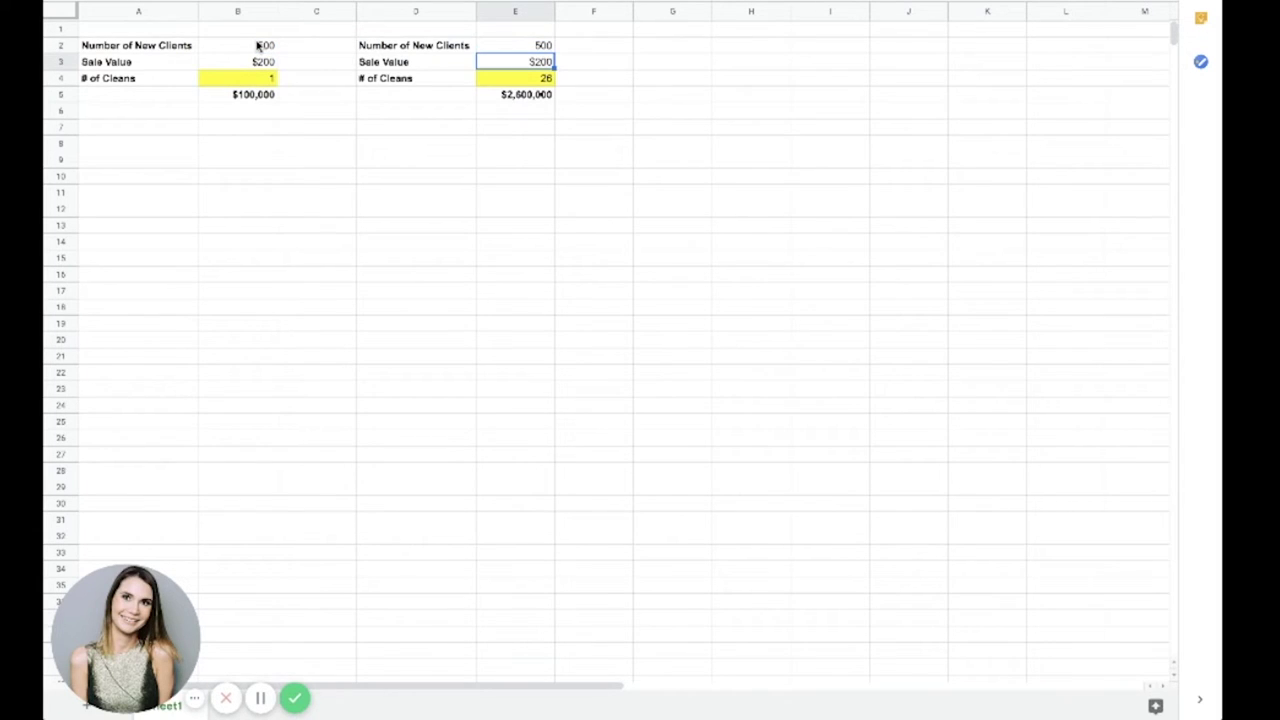
# Change the second scenario's # of Cleans in E4 to 12, then to 6
pyautogui.press('Down')
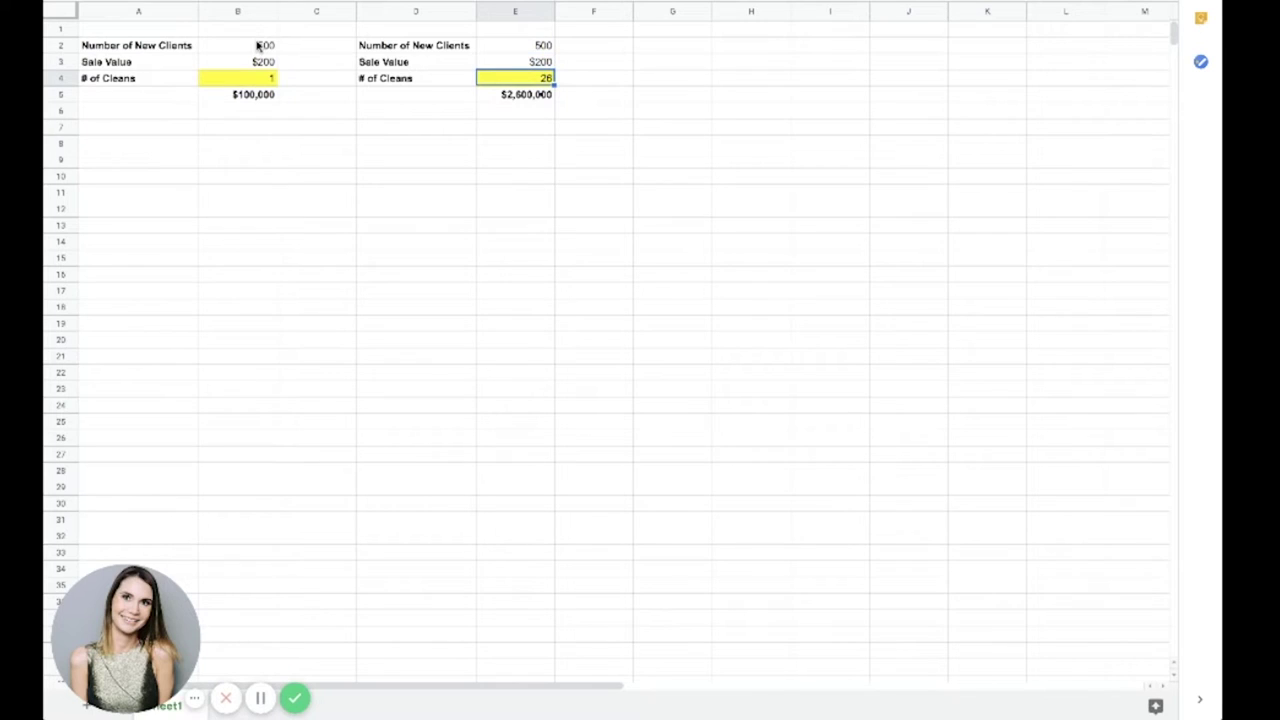
pyautogui.press('Left')
pyautogui.press('Left')
pyautogui.press('Left')
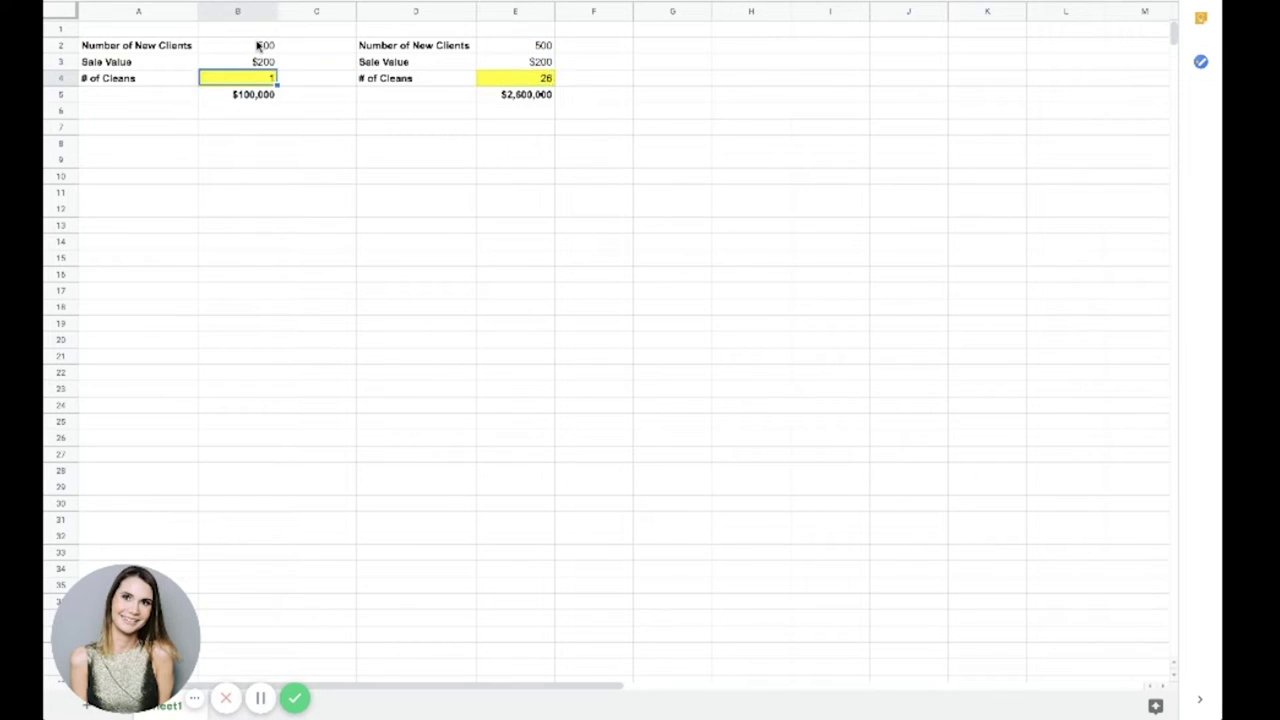
pyautogui.press('Down')
pyautogui.press('Right')
pyautogui.press('Right')
pyautogui.press('Right')
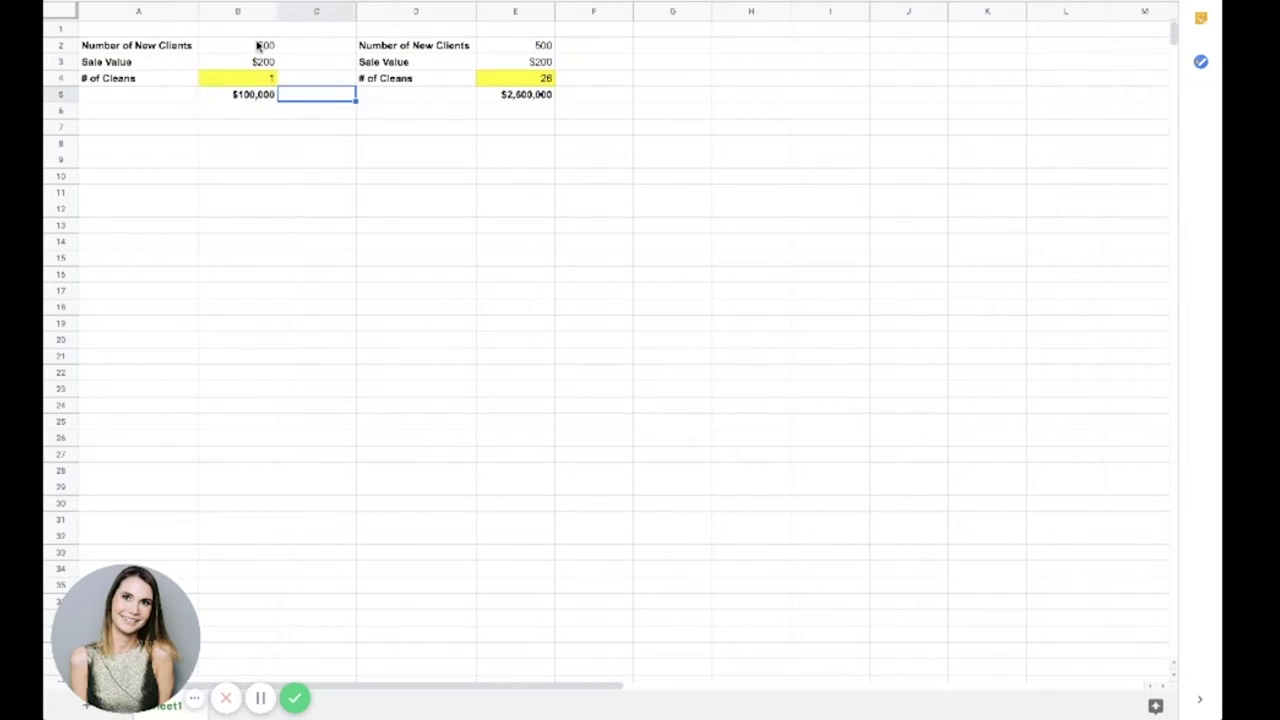
pyautogui.press('Up')
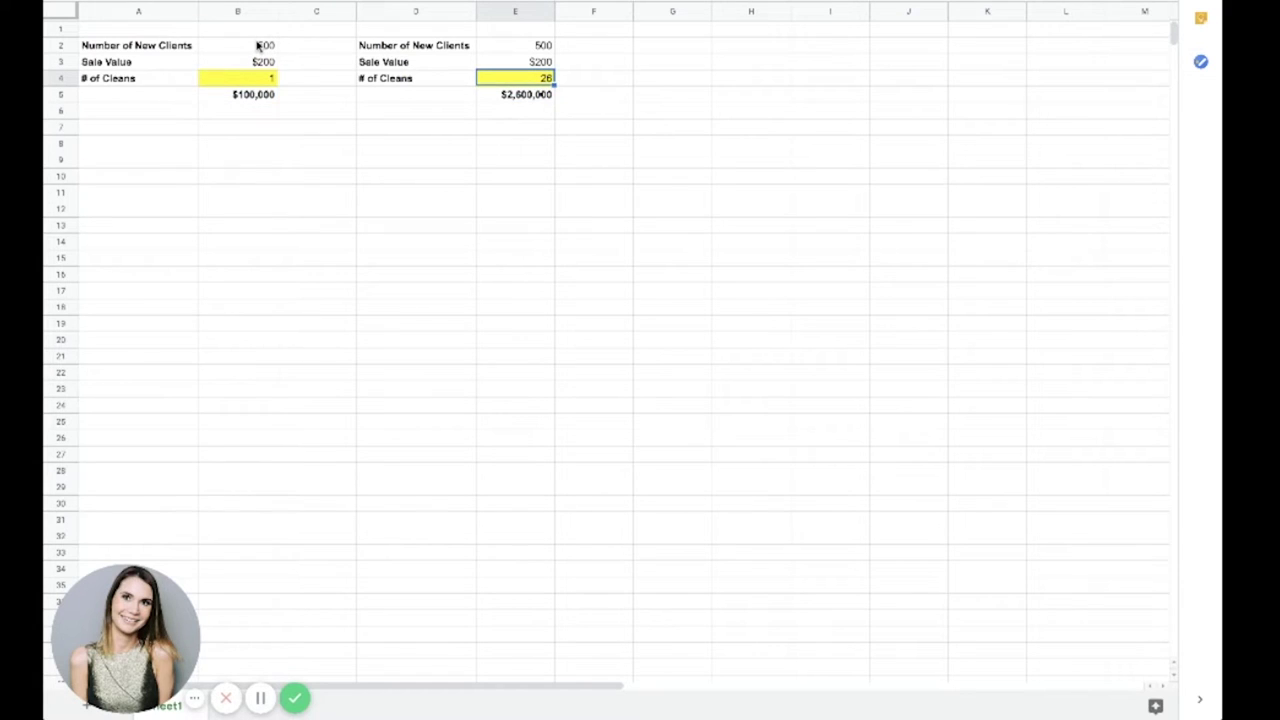
pyautogui.write('12')
pyautogui.press('Return')
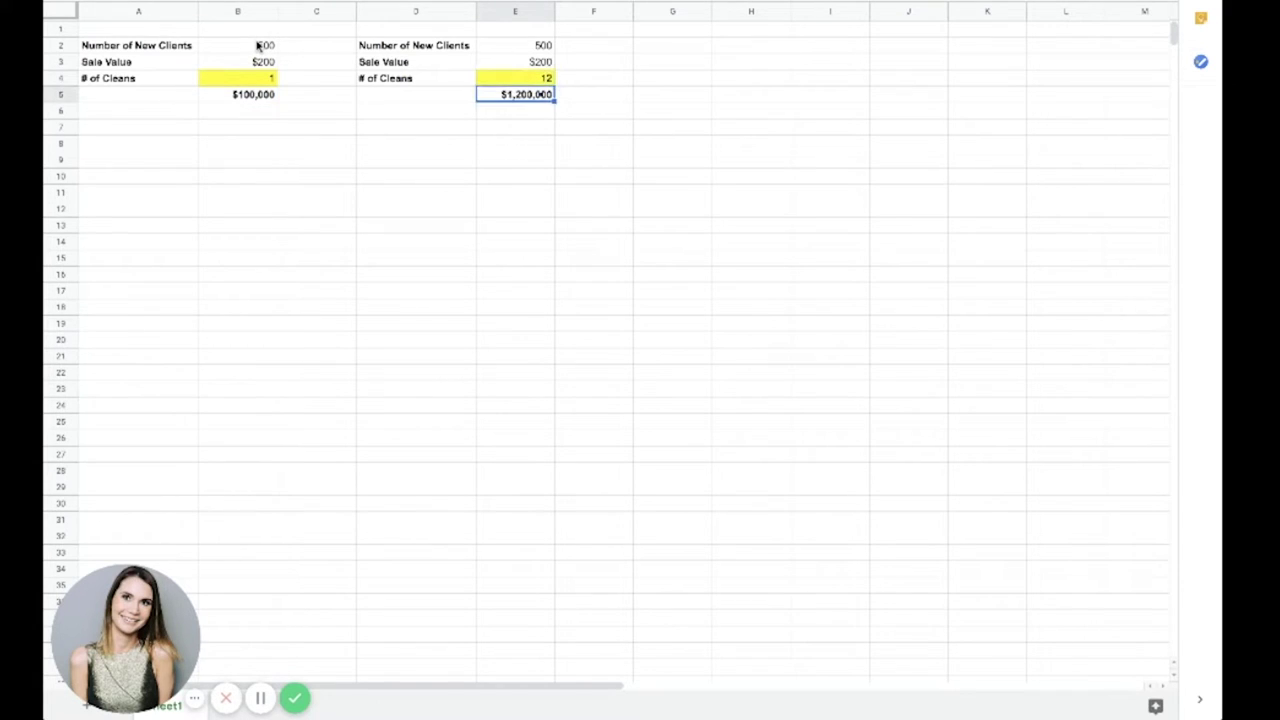
pyautogui.press('Up')
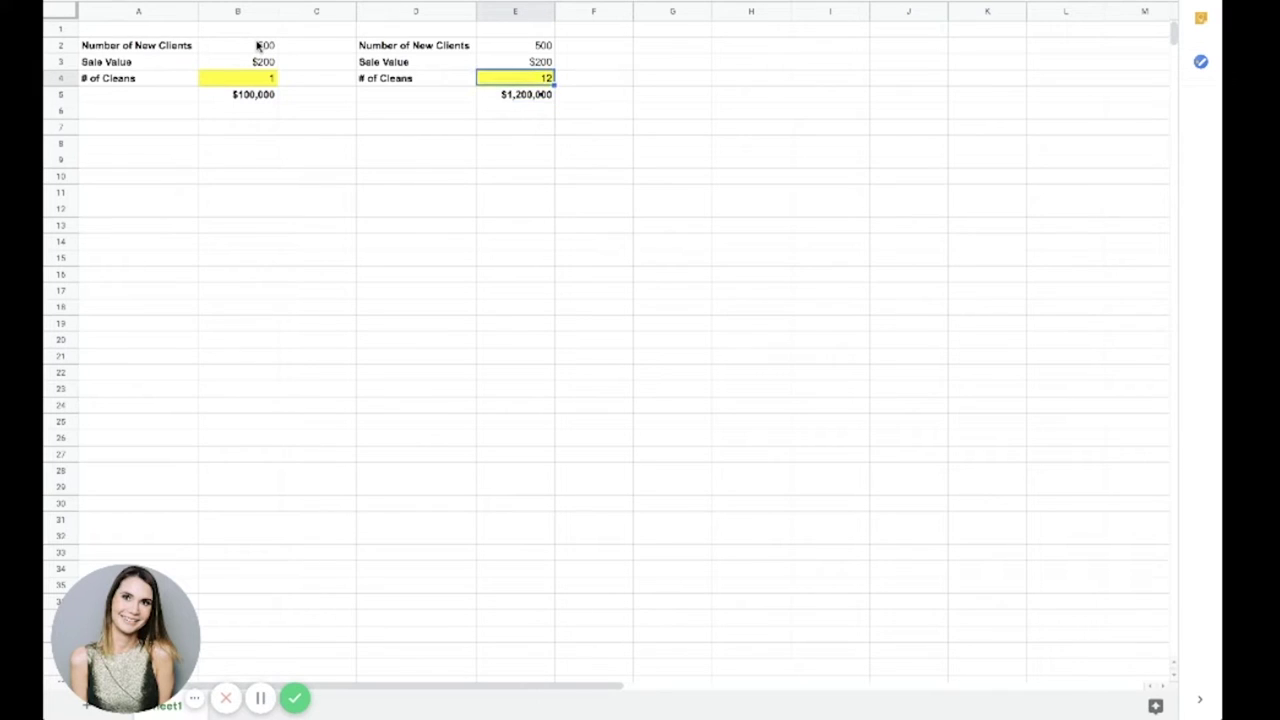
pyautogui.write('6')
pyautogui.press('Return')
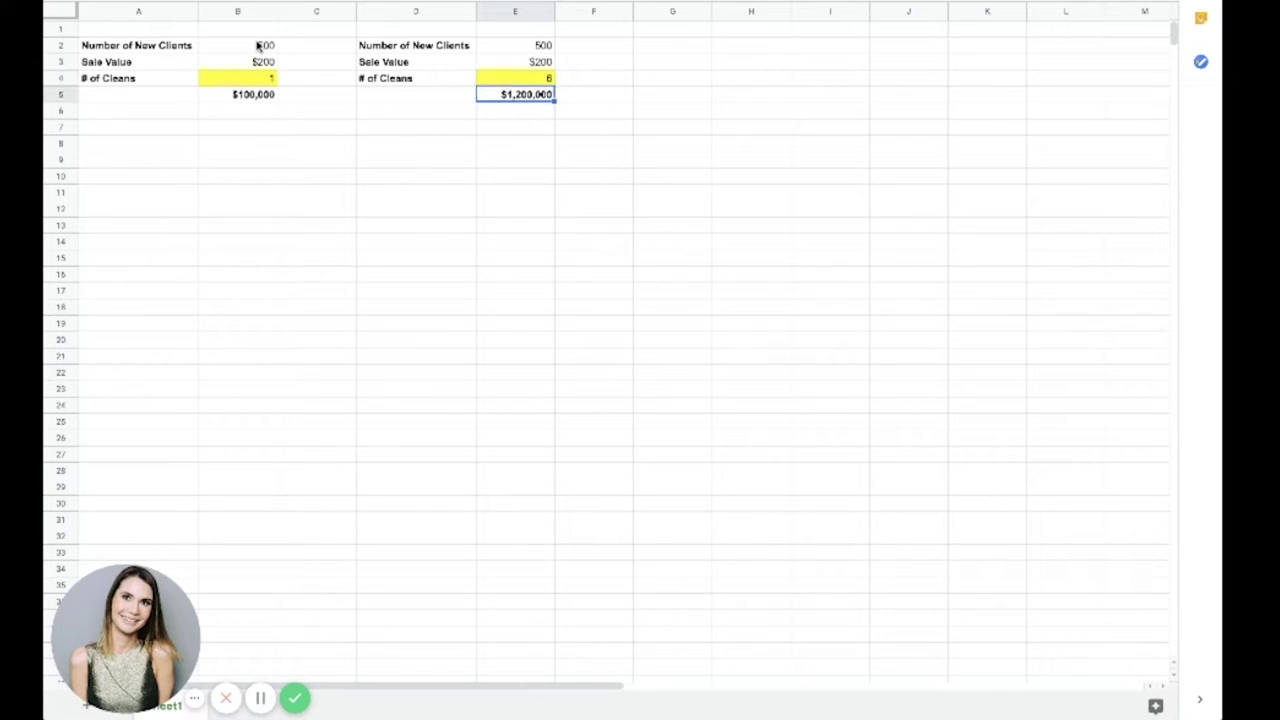
# Compare the first scenario's figures with the 6 cleans and $600,000 total in E4 and E5
pyautogui.press('Up')
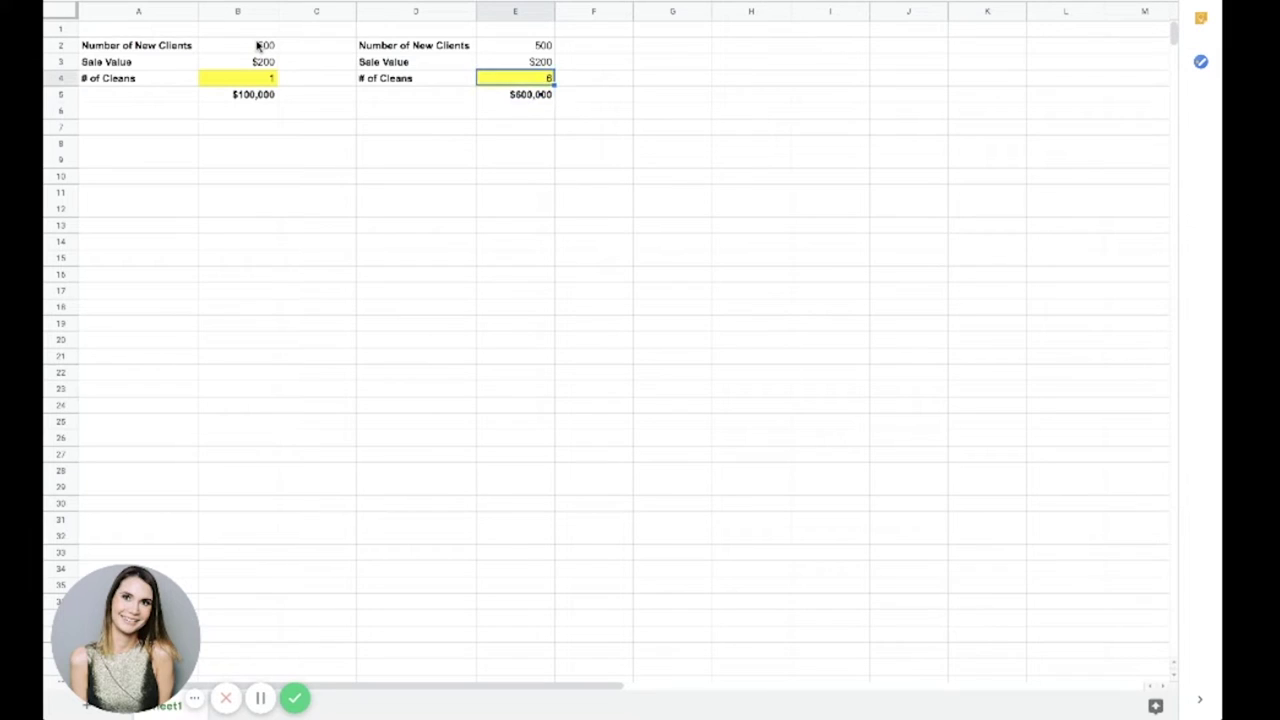
pyautogui.press('Right')
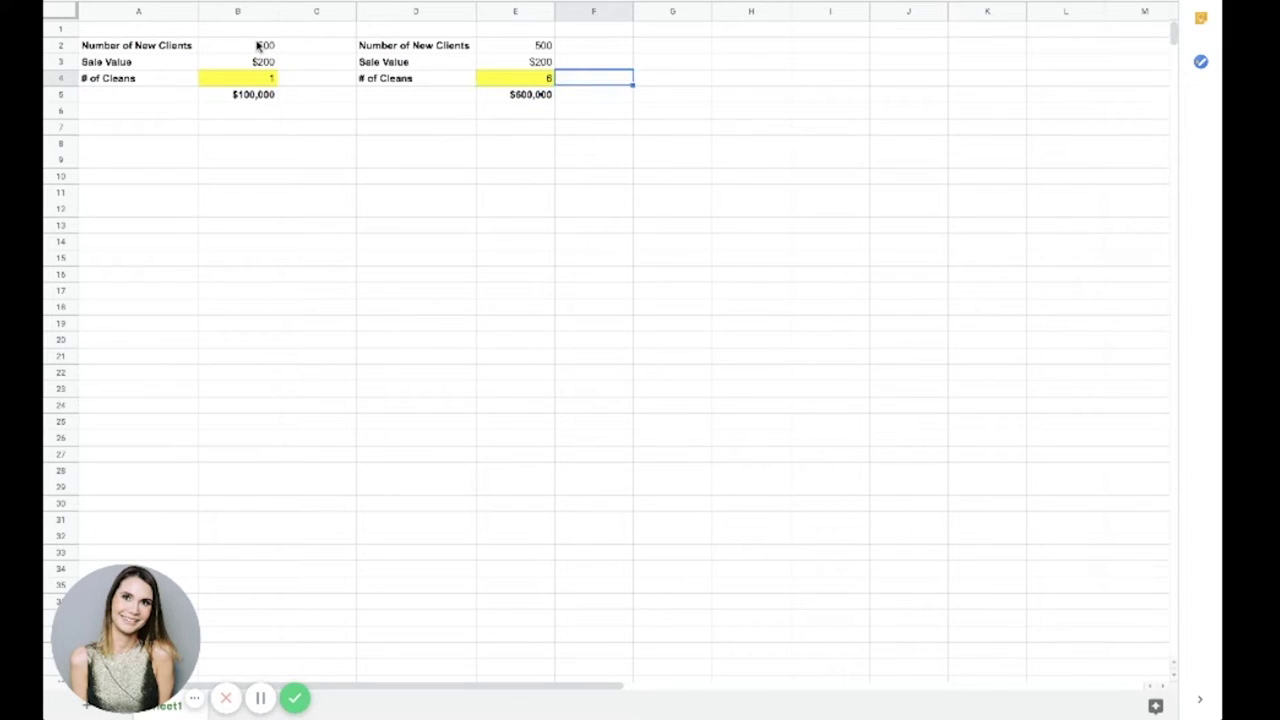
pyautogui.press('Left')
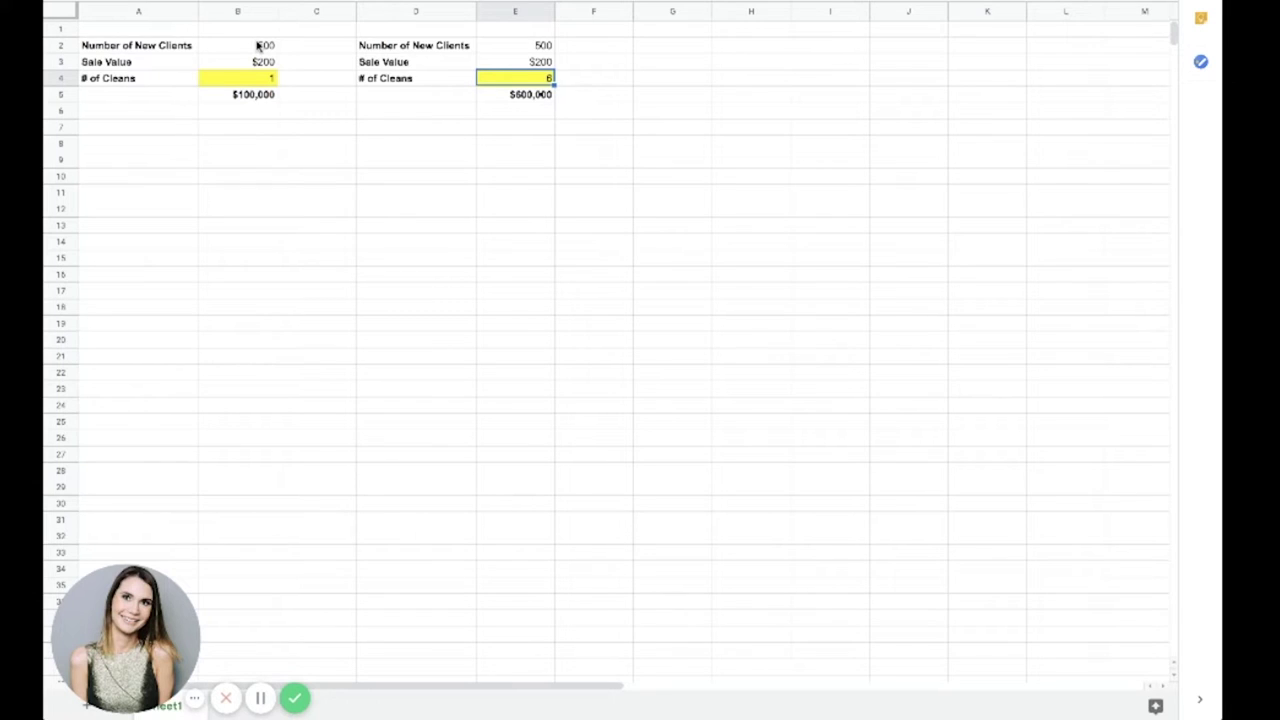
pyautogui.press('Left')
pyautogui.press('Left')
pyautogui.press('Left')
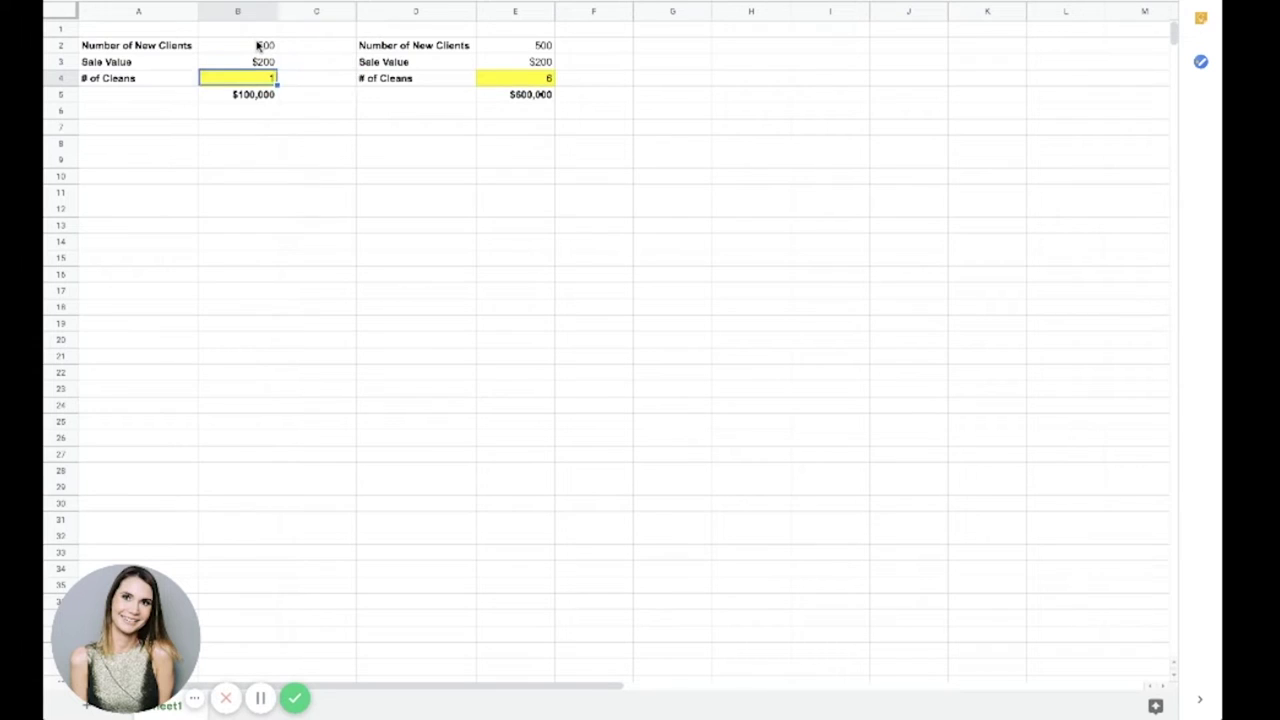
pyautogui.press('Down')
pyautogui.press('Right')
pyautogui.press('Right')
pyautogui.press('Right')
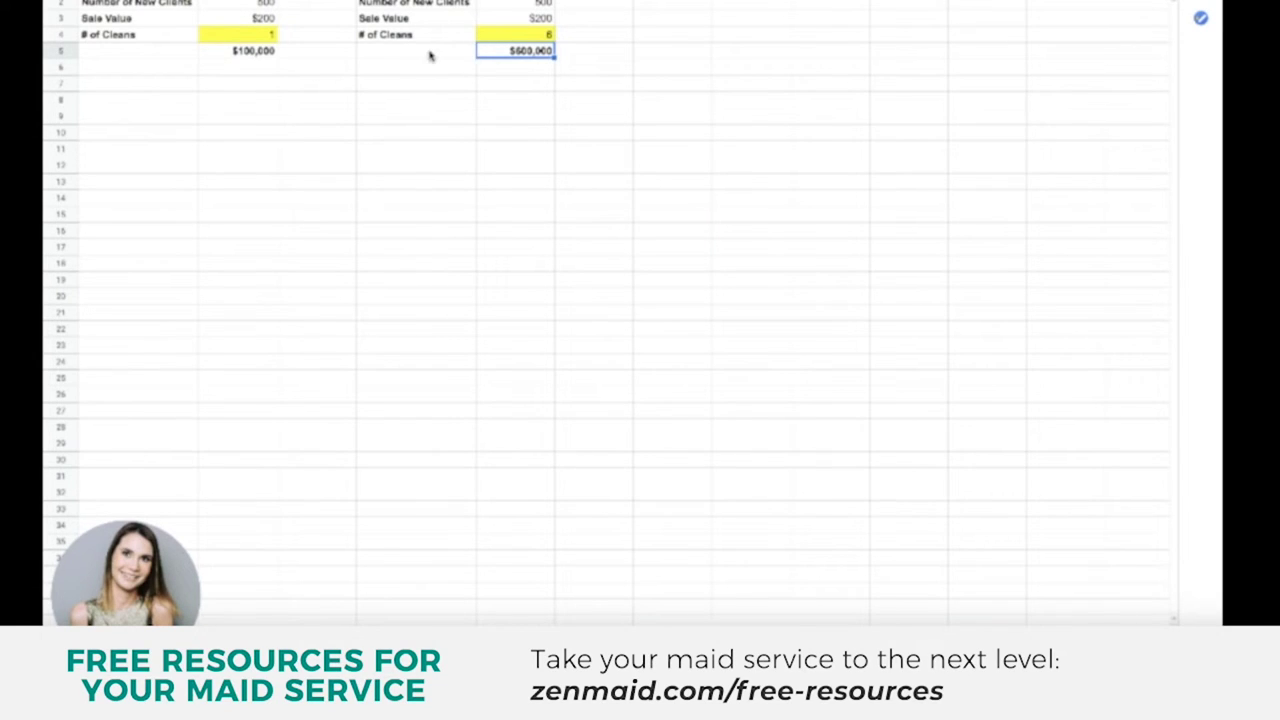
pyautogui.click(430, 56)
pyautogui.click(520, 50)
pyautogui.click(529, 36)
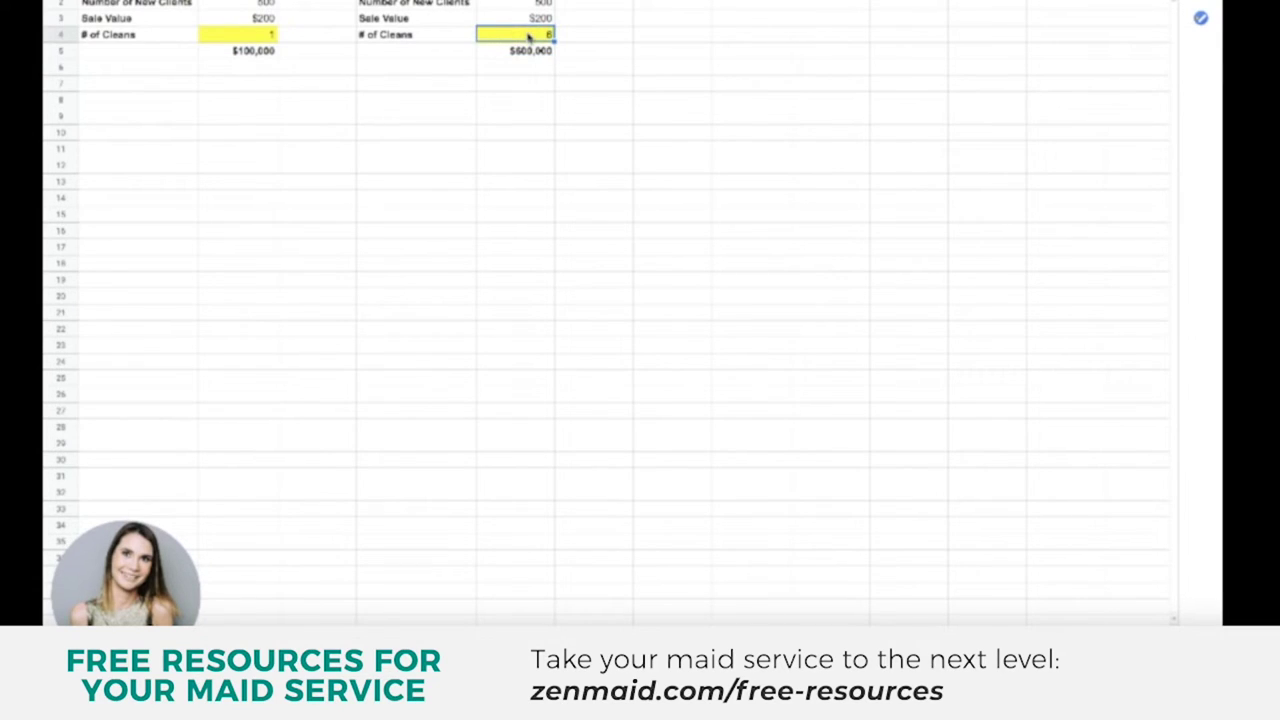
pyautogui.click(528, 52)
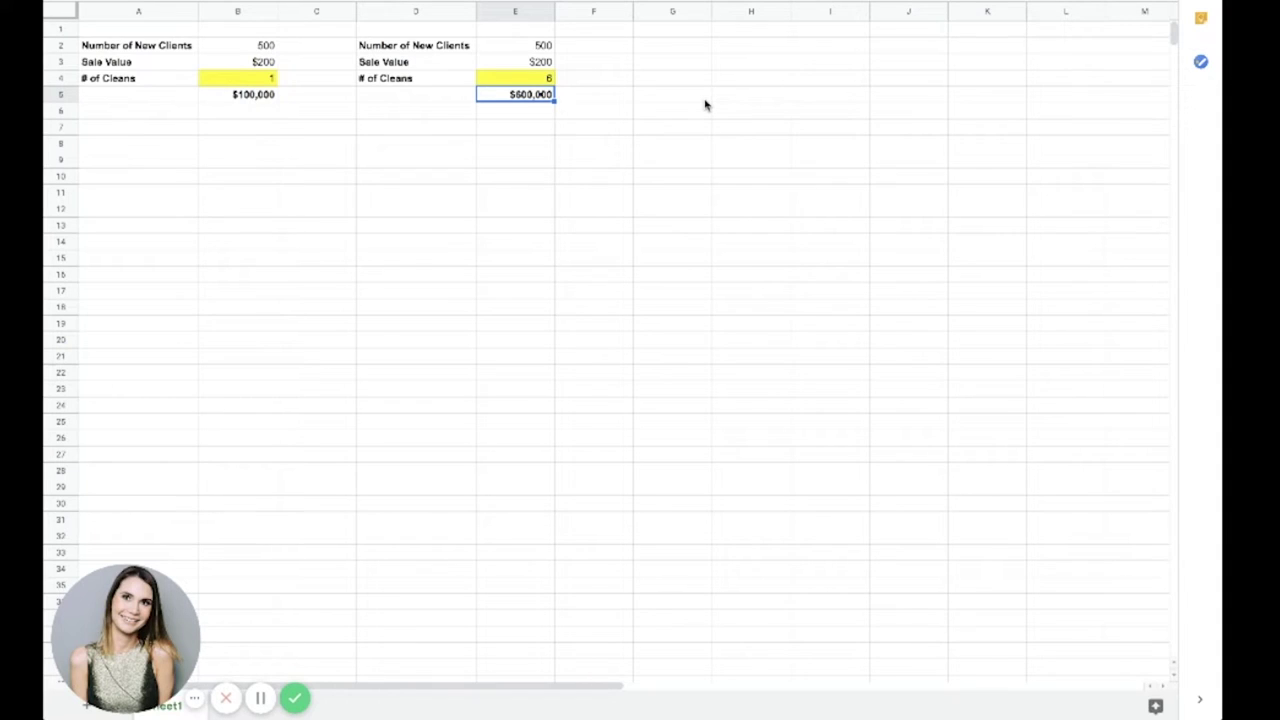
# Enter 52 new clients in B2 and E2, giving totals of $10,400 and $62,400
pyautogui.press('Left')
pyautogui.press('Left')
pyautogui.press('Left')
pyautogui.press('Left')
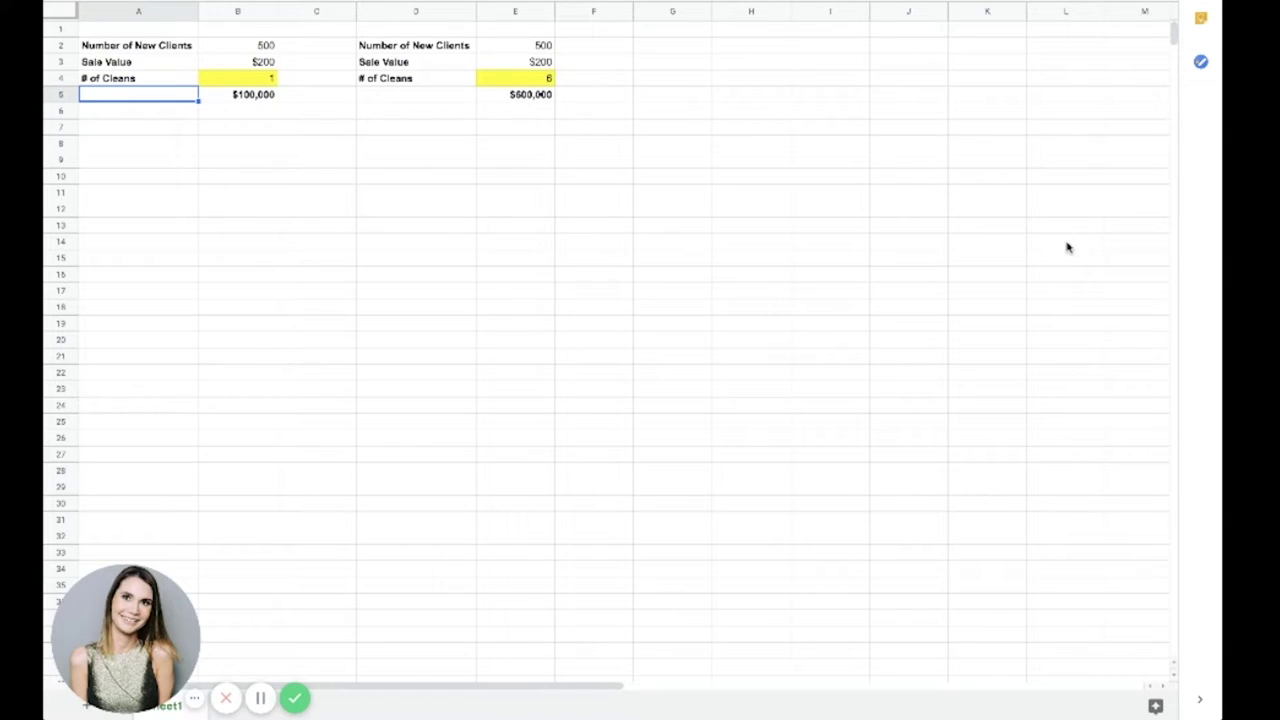
pyautogui.click(263, 46)
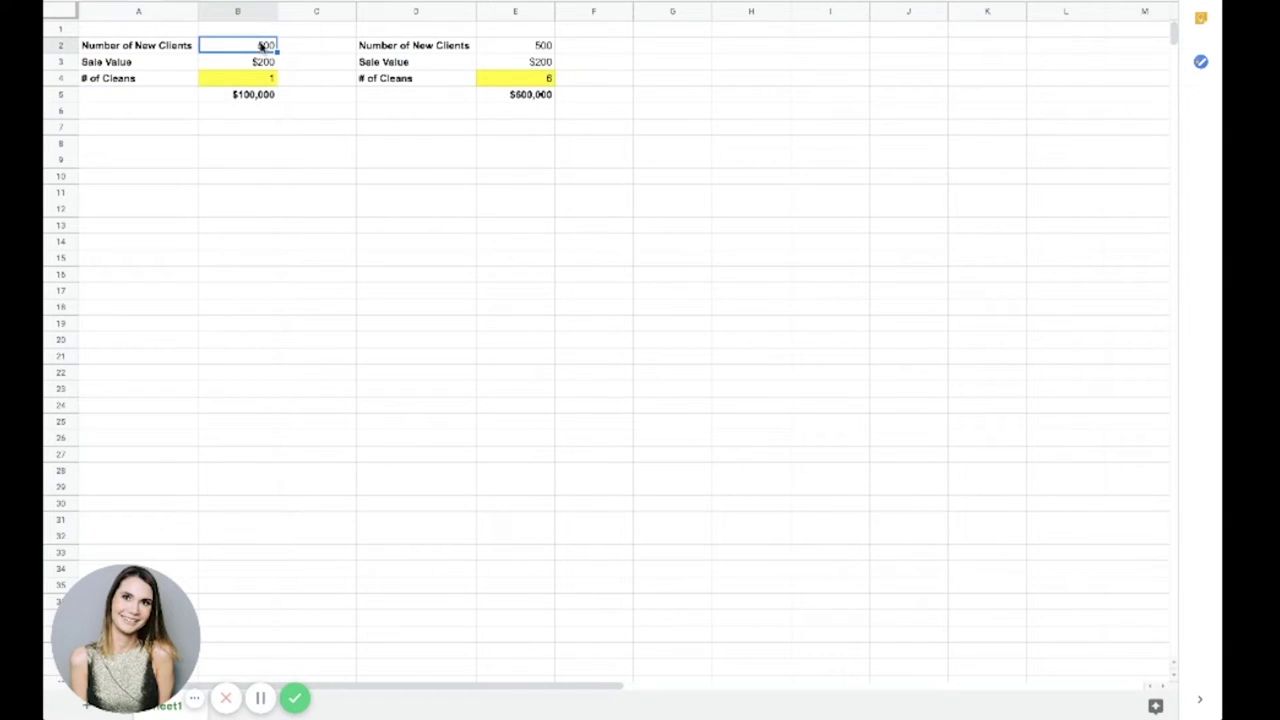
pyautogui.write('52')
pyautogui.press('Right')
pyautogui.press('Right')
pyautogui.press('Right')
pyautogui.press('Right')
pyautogui.press('Left')
pyautogui.write('5')
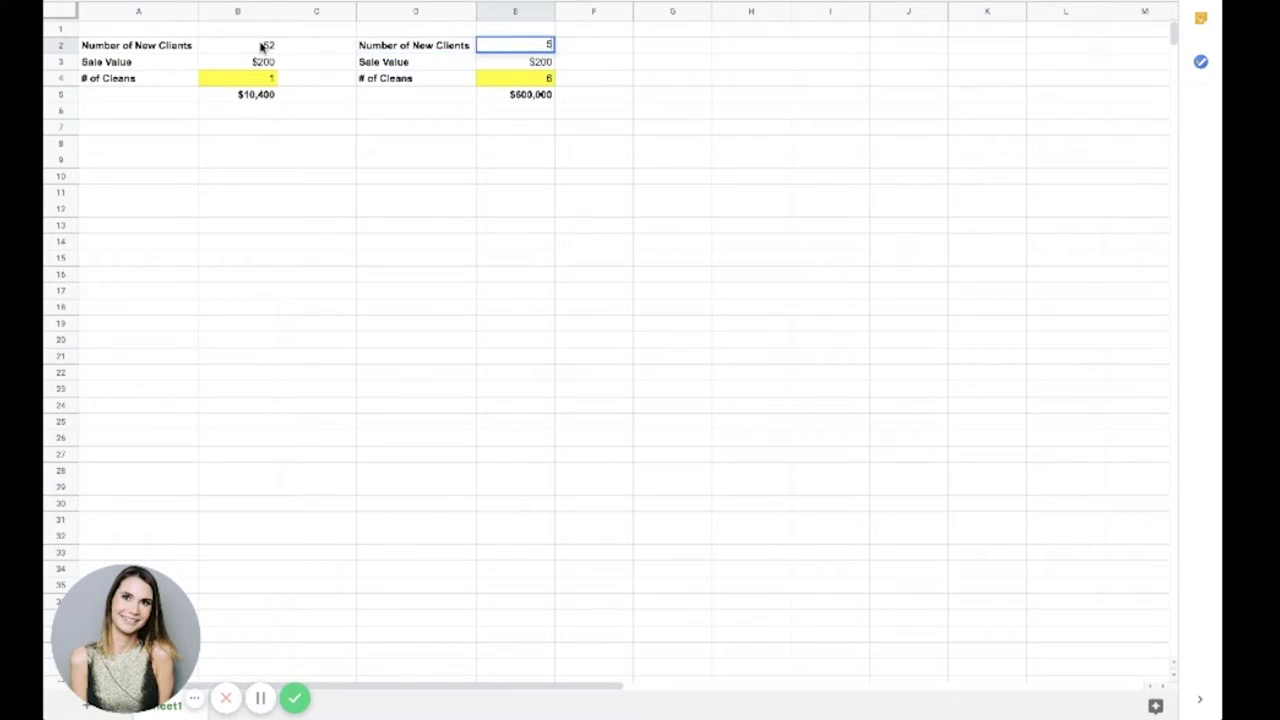
pyautogui.write('2')
pyautogui.press('Return')
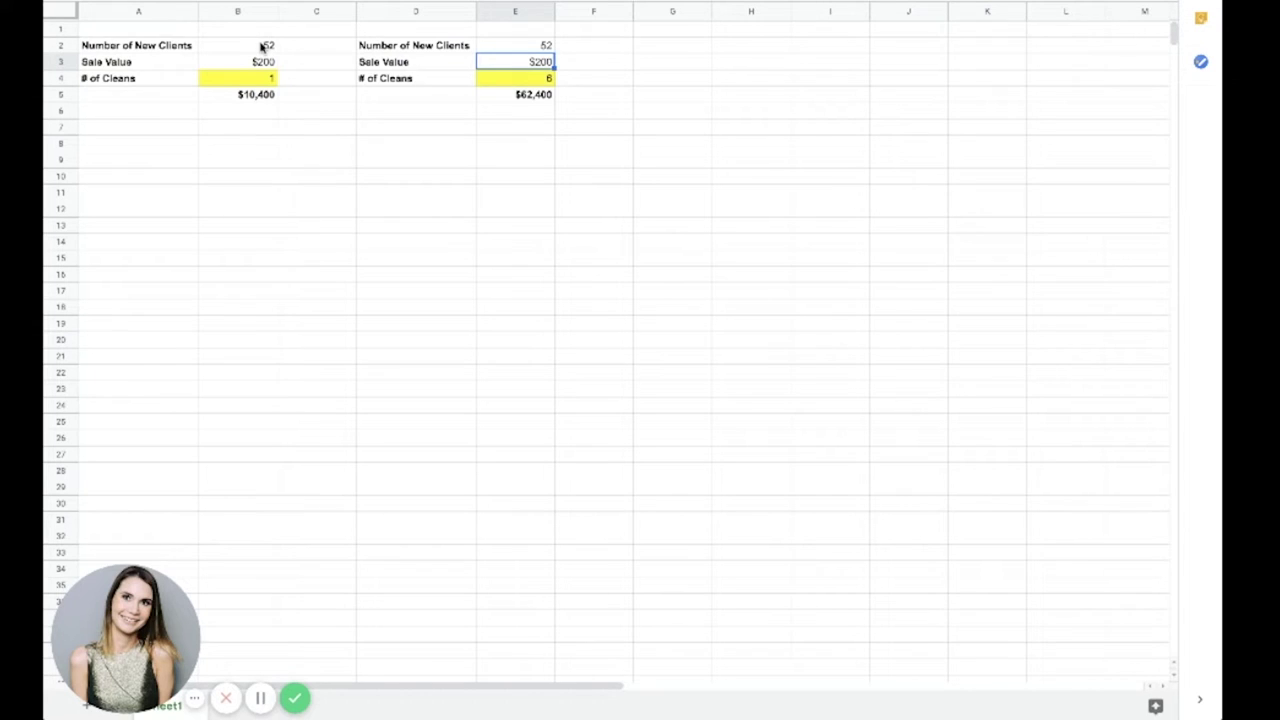
pyautogui.click(543, 79)
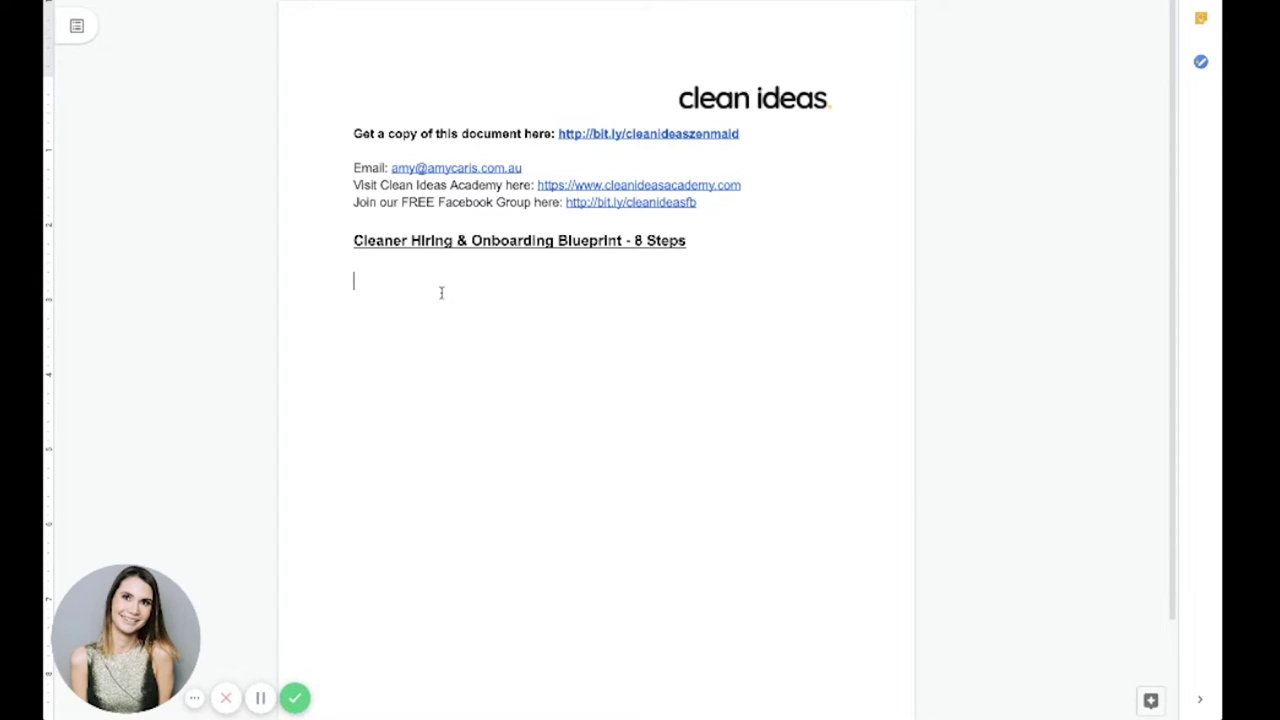
# Type 'Step 1: Review & refine your job advertisements' on a new line, then begin the next line
pyautogui.press('Return')
pyautogui.write('Step 1:')
pyautogui.press('BackSpace')
pyautogui.write('Review & refine your job advertisements')
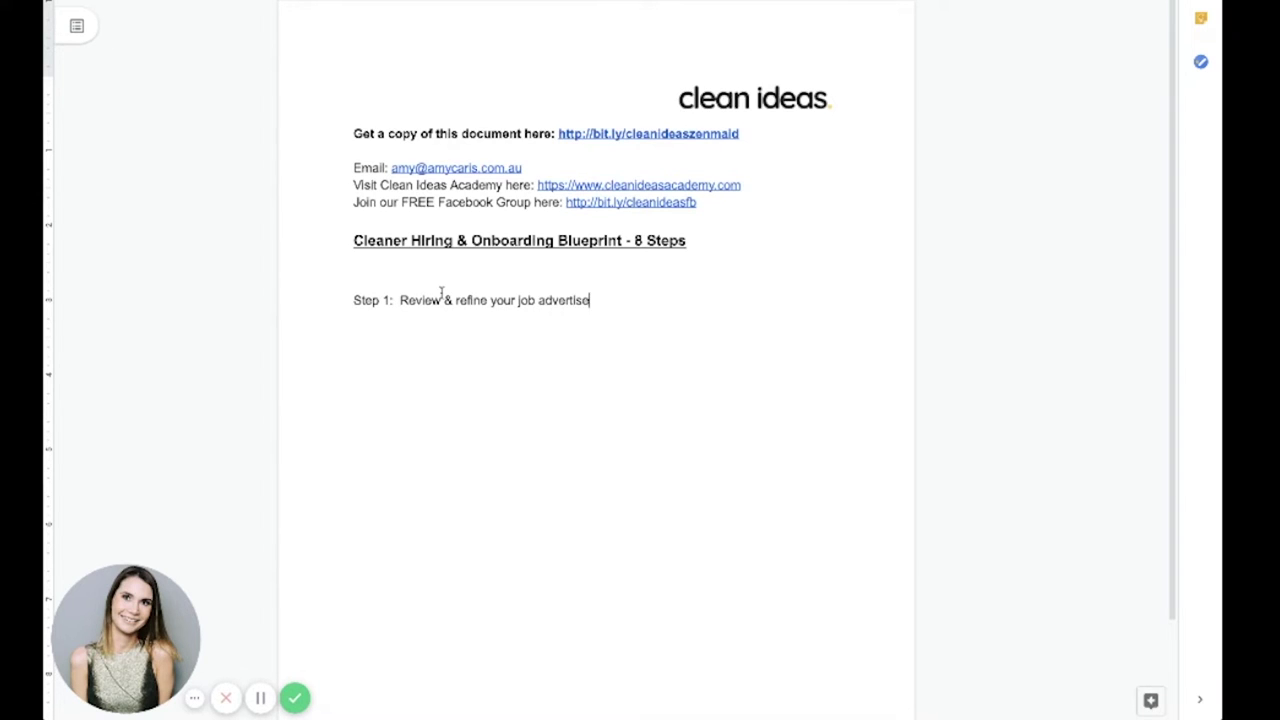
pyautogui.press('Return')
pyautogui.press('Return')
pyautogui.write('Step 2:  Set-up ')
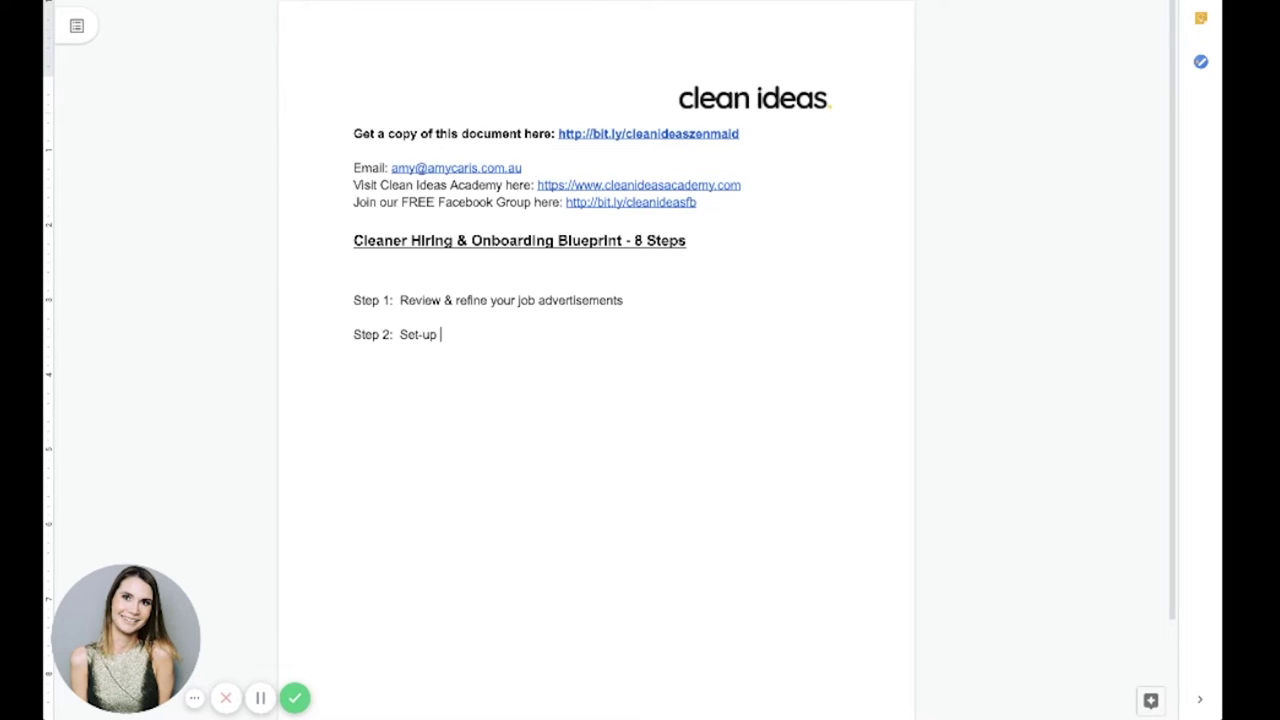
pyautogui.write('a dedicated inbox to received')
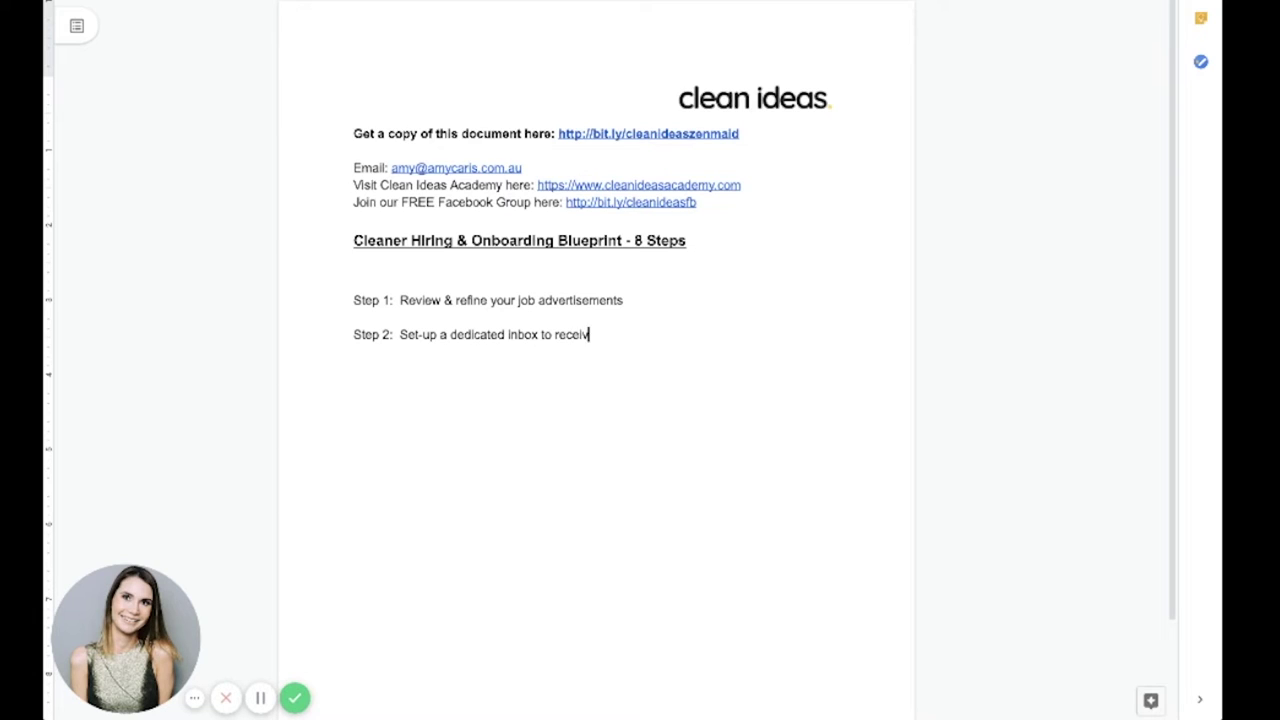
# Finish Step 2 with 'job applications and turn on your auto-responder.' and begin the Step 3 line
pyautogui.press('BackSpace')
pyautogui.press('BackSpace')
pyautogui.write('job applications and tu')
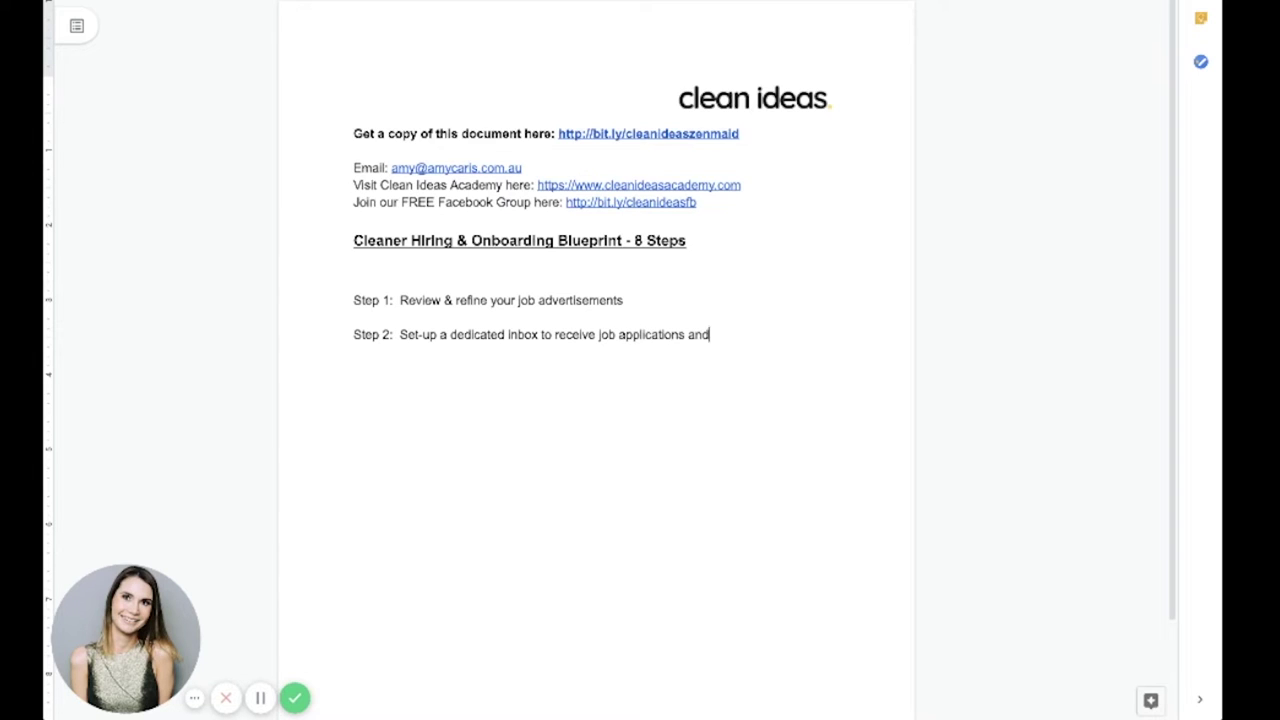
pyautogui.write('rn on your auto-responder.')
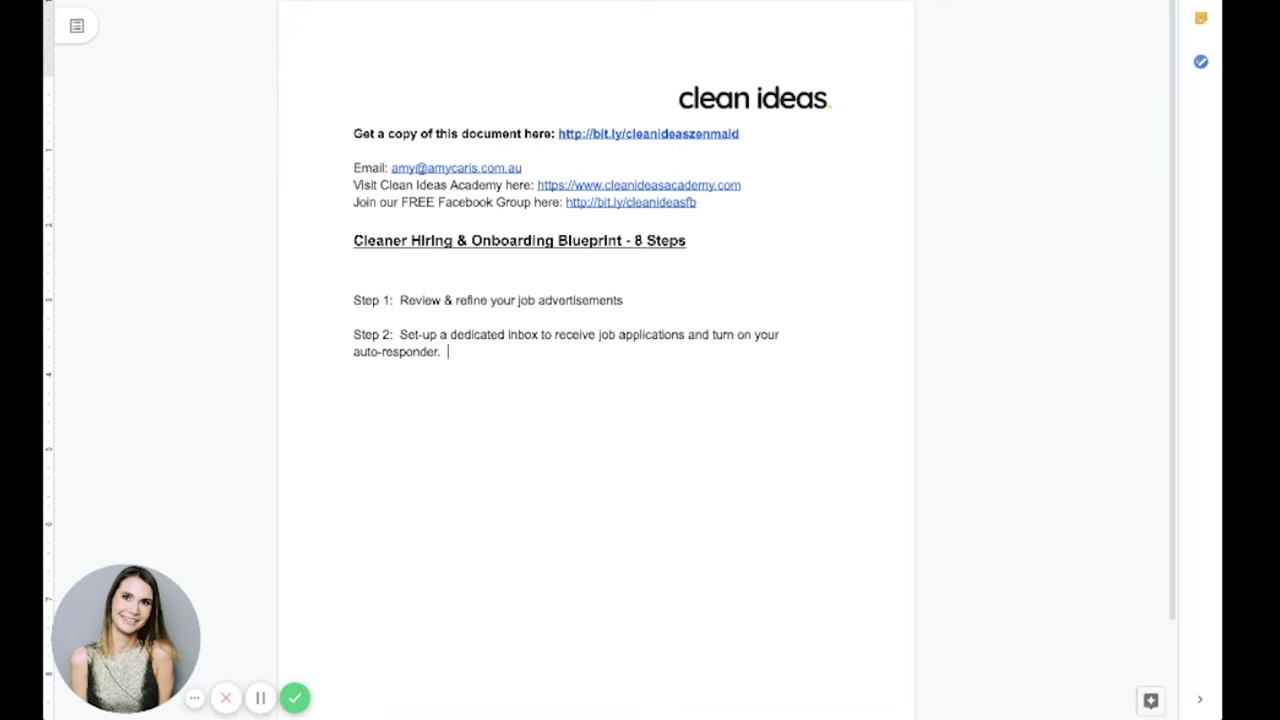
pyautogui.press('Return')
pyautogui.press('Return')
pyautogui.write('Step 3:  Schedule regular')
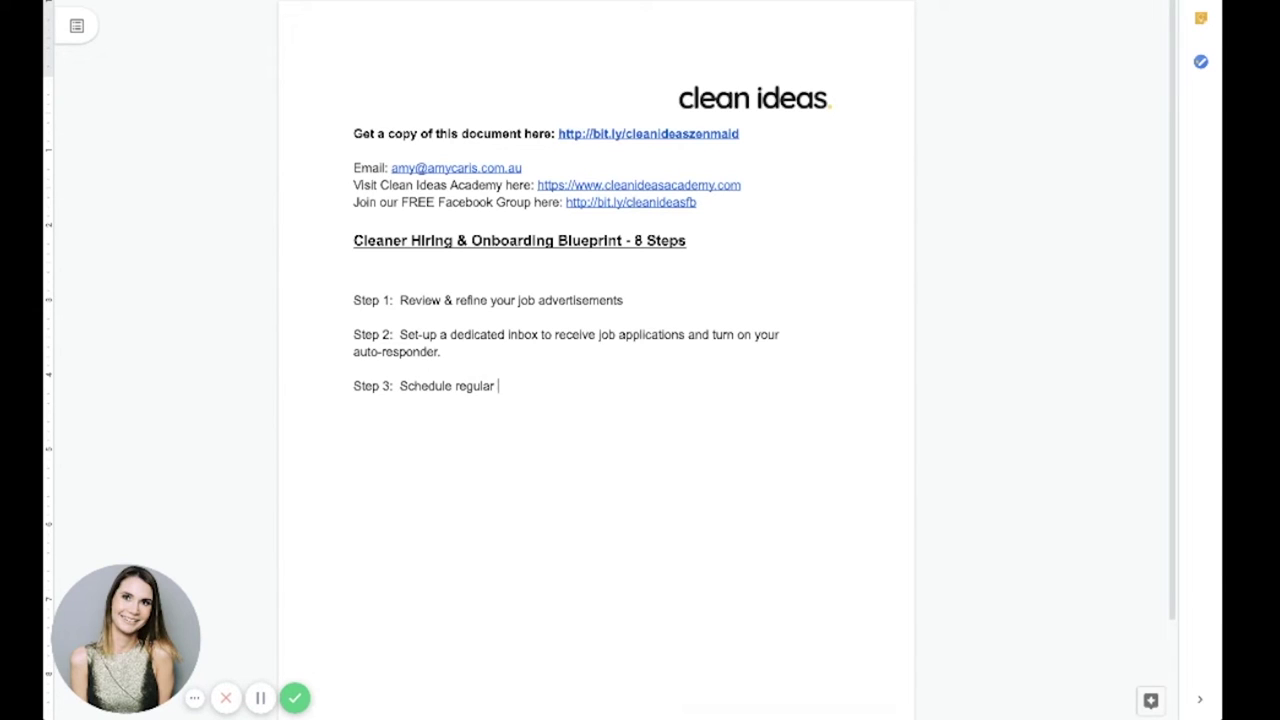
pyautogui.write(' group information/interveiw')
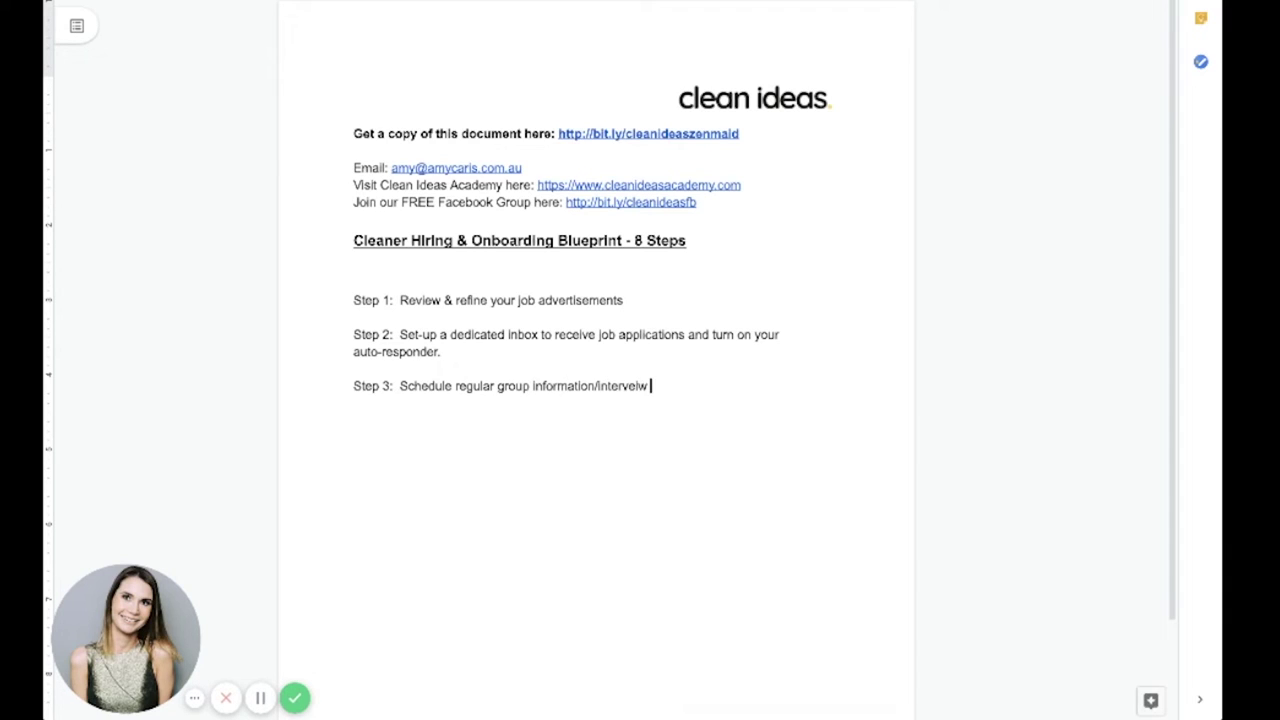
# Correct 'interveiw' to 'interview' and add 'sessions' to complete Step 3
pyautogui.press('BackSpace')
pyautogui.press('BackSpace')
pyautogui.press('BackSpace')
pyautogui.press('BackSpace')
pyautogui.write('iew ses')
pyautogui.write('s')
# Type 'Step 4: Make sure you set a clear agenda for your sessions' on a new line
pyautogui.press('Return')
pyautogui.press('Return')
pyautogui.write('Step 4')
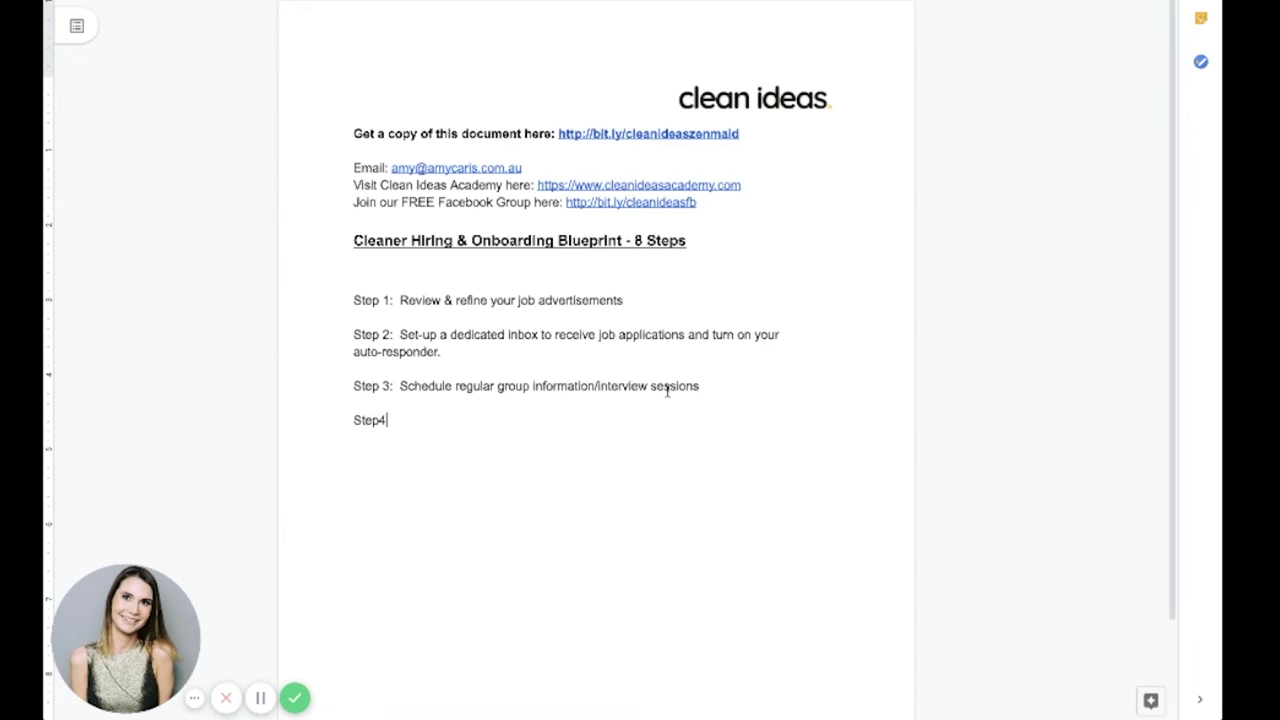
pyautogui.write(':  Make sure you set a')
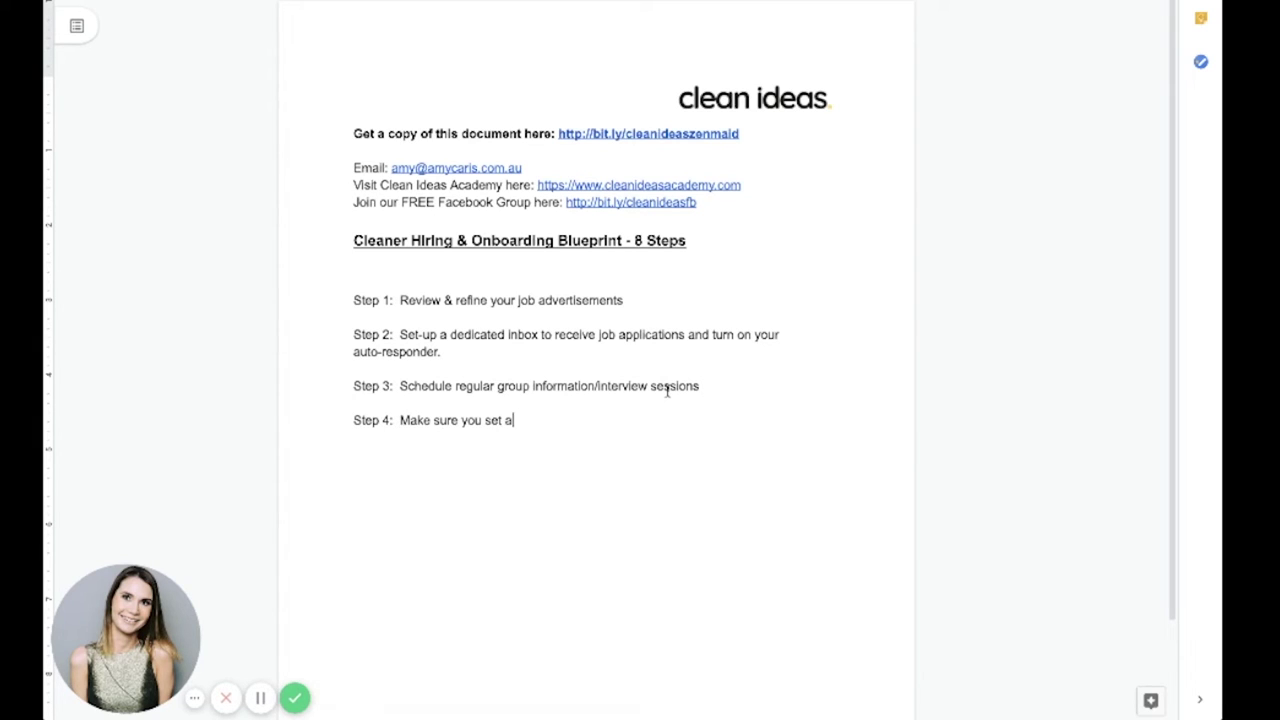
pyautogui.write(' clear agenda for your sessions')
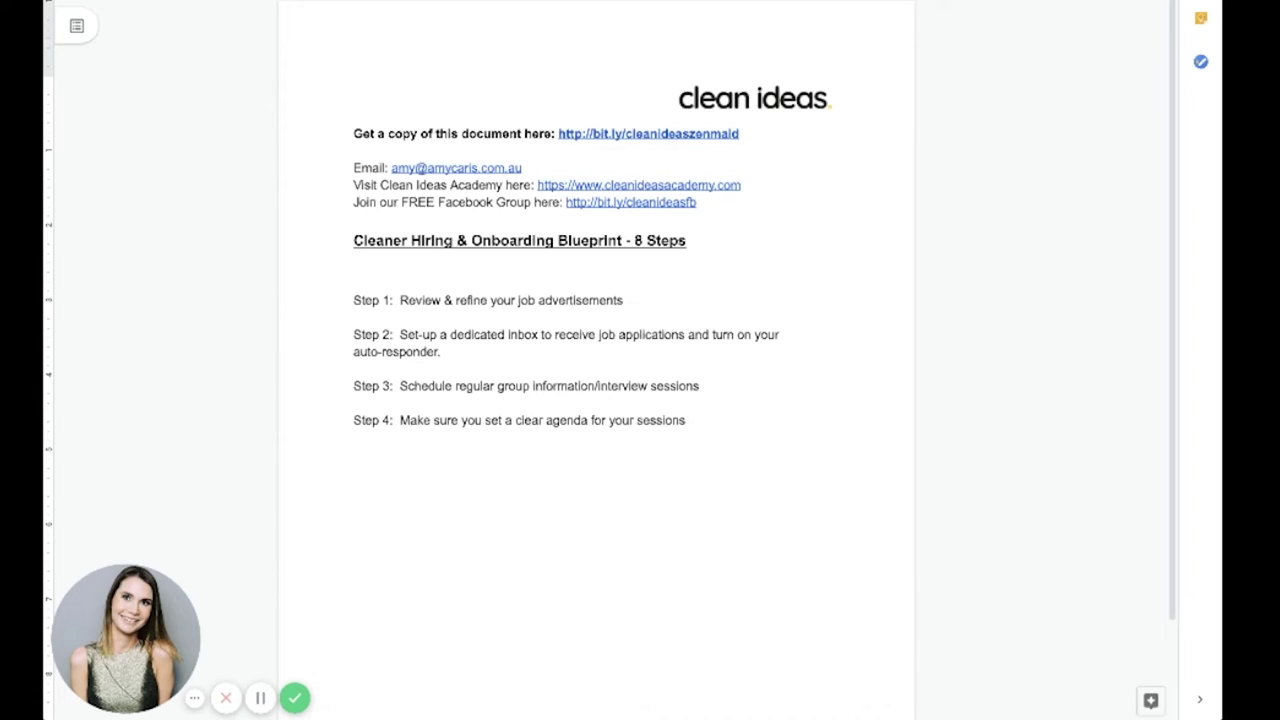
pyautogui.press('Return')
# Type 'Step 5: Lock in new cleaners FAST' and begin 'Step 6 - Trigger you' below it
pyautogui.write('Step 5:  Lock in new ')
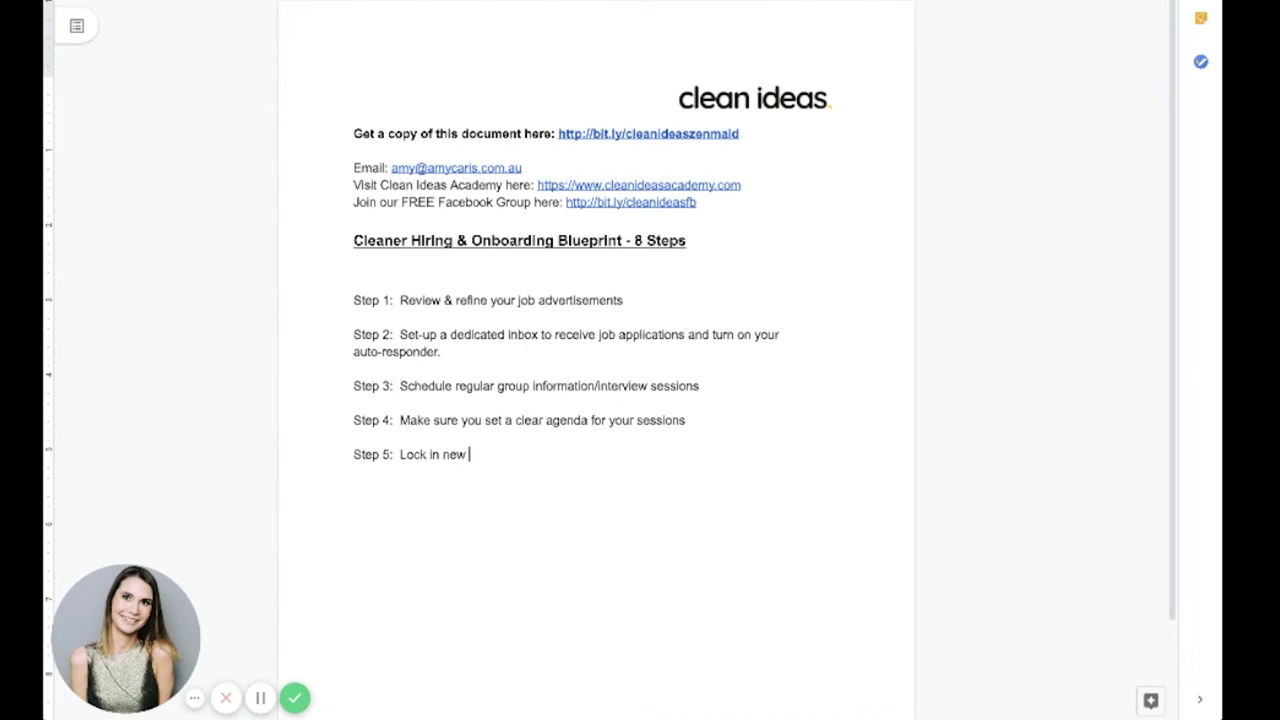
pyautogui.write('cleaners FAST')
pyautogui.press('Return')
pyautogui.press('Return')
pyautogui.write('Step ')
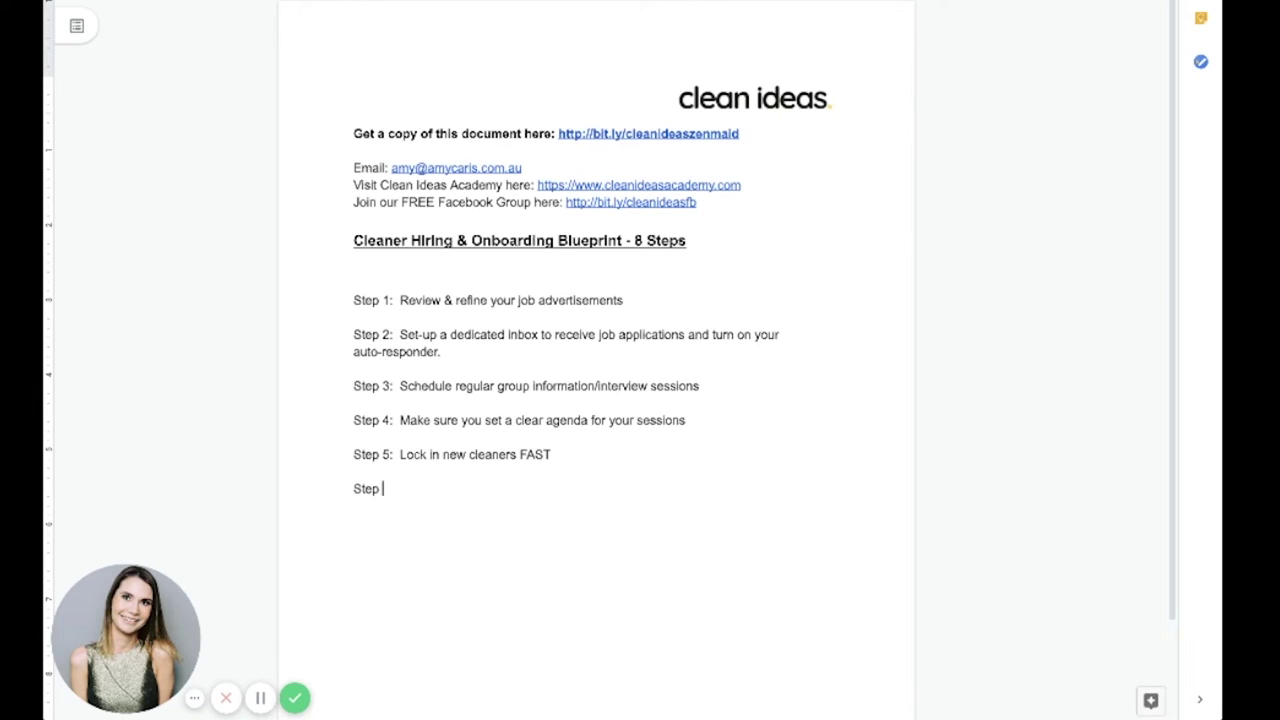
pyautogui.write('6 - Trigger you')
# Fix the typos and complete Step 6 as 'Trigger your onboarding immediately'
pyautogui.press('BackSpace')
pyautogui.press('BackSpace')
pyautogui.write('ou')
pyautogui.press('BackSpace')
pyautogui.write('r onboarding ')
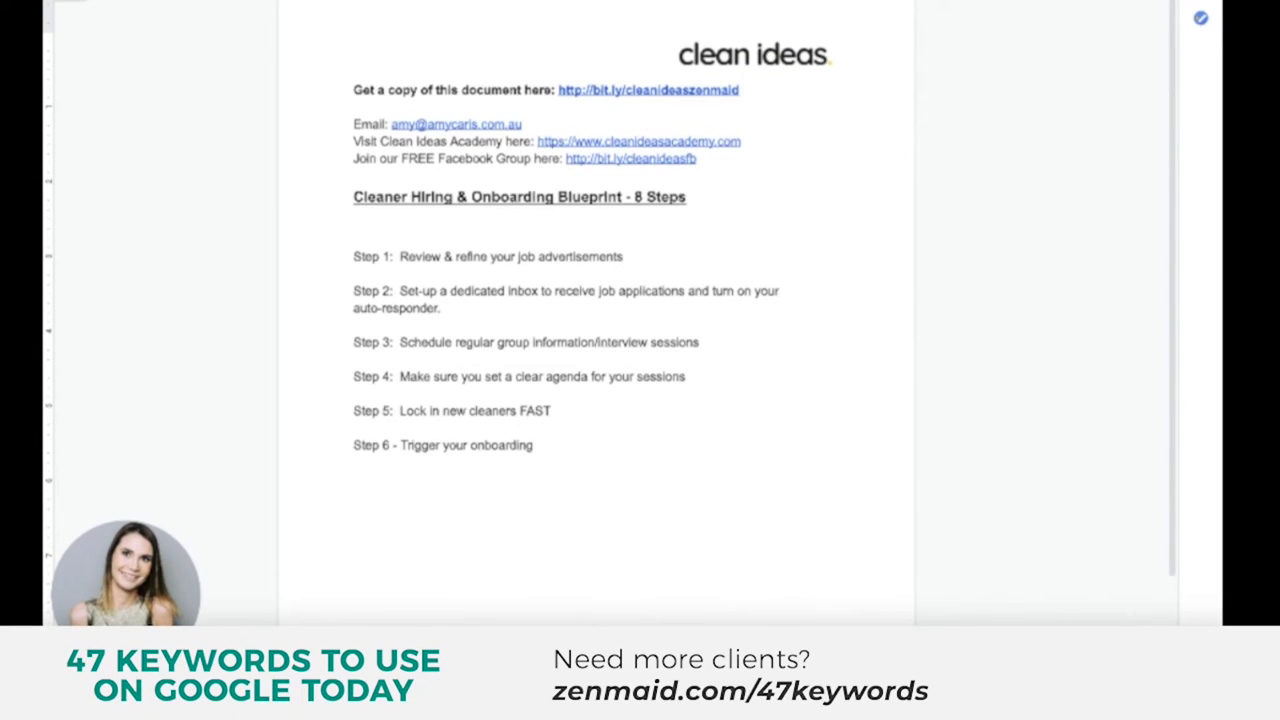
pyautogui.write('immediately')
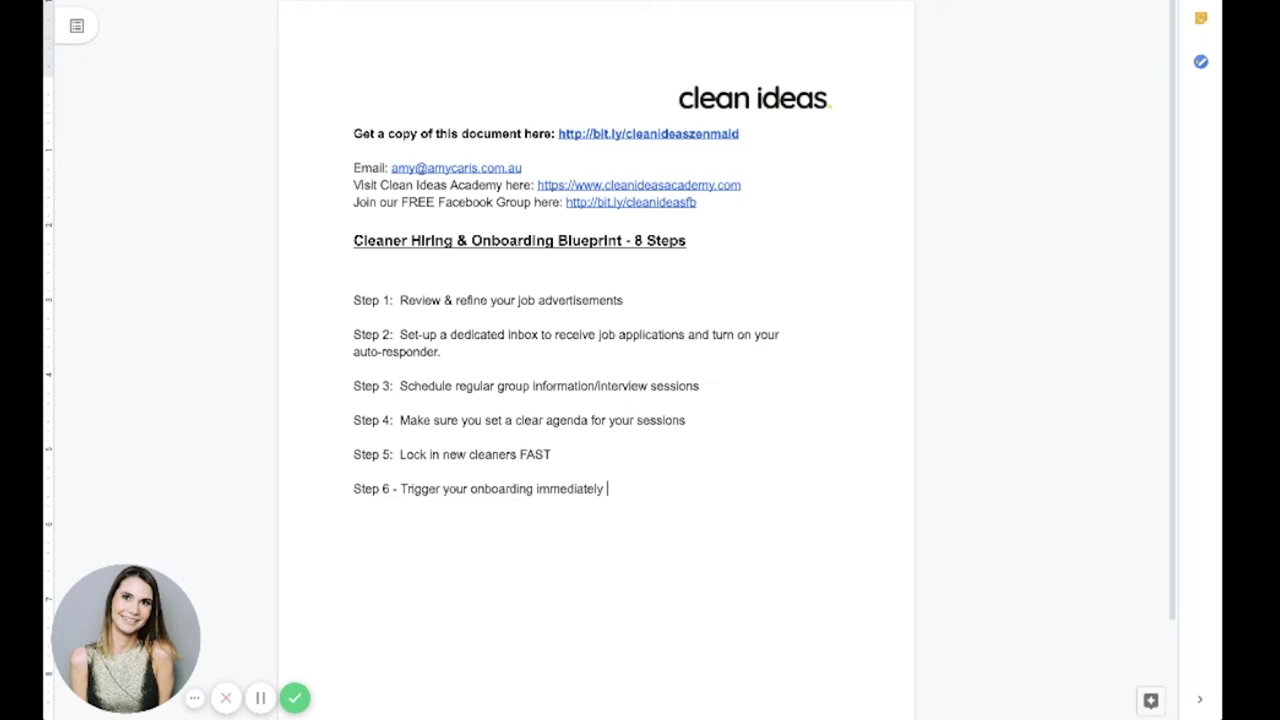
# Type 'Step 7 - Build an online portal to facilitate onboarding', fixing the missing 't', then select the line
pyautogui.press('Return')
pyautogui.write('Step 7 -')
pyautogui.write('Build an online por')
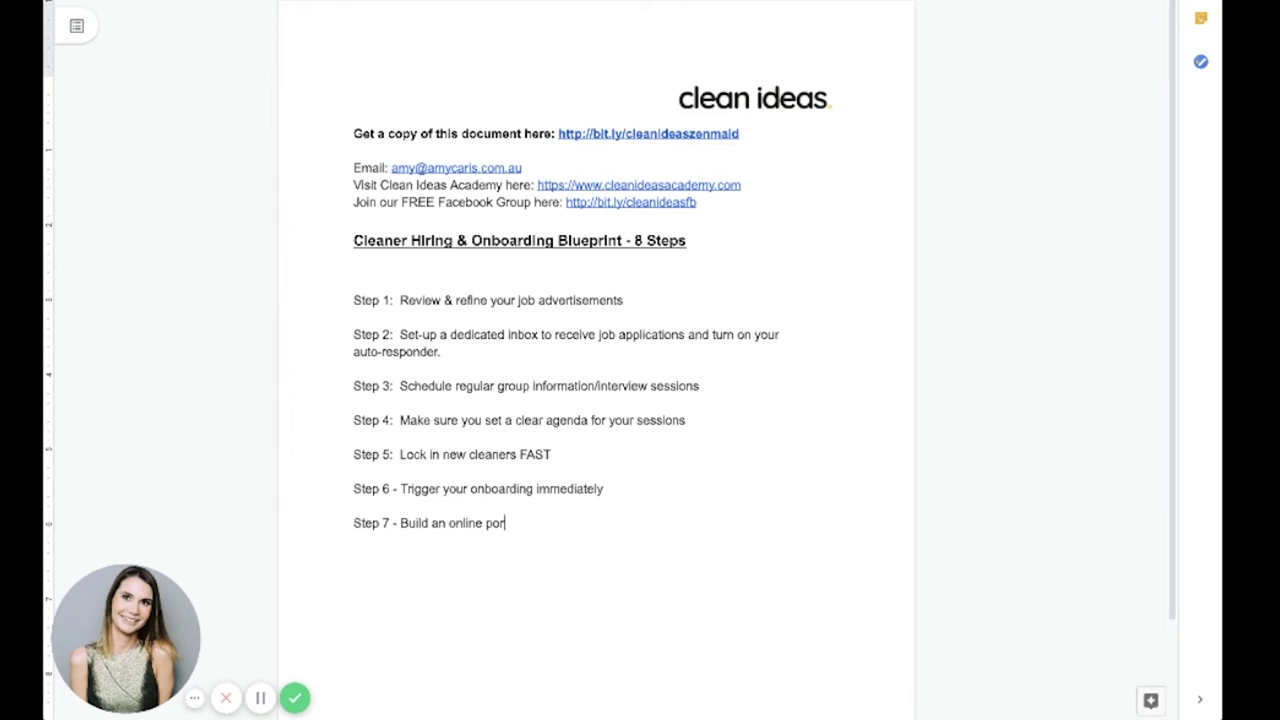
pyautogui.write('tal to faciliate onboarding')
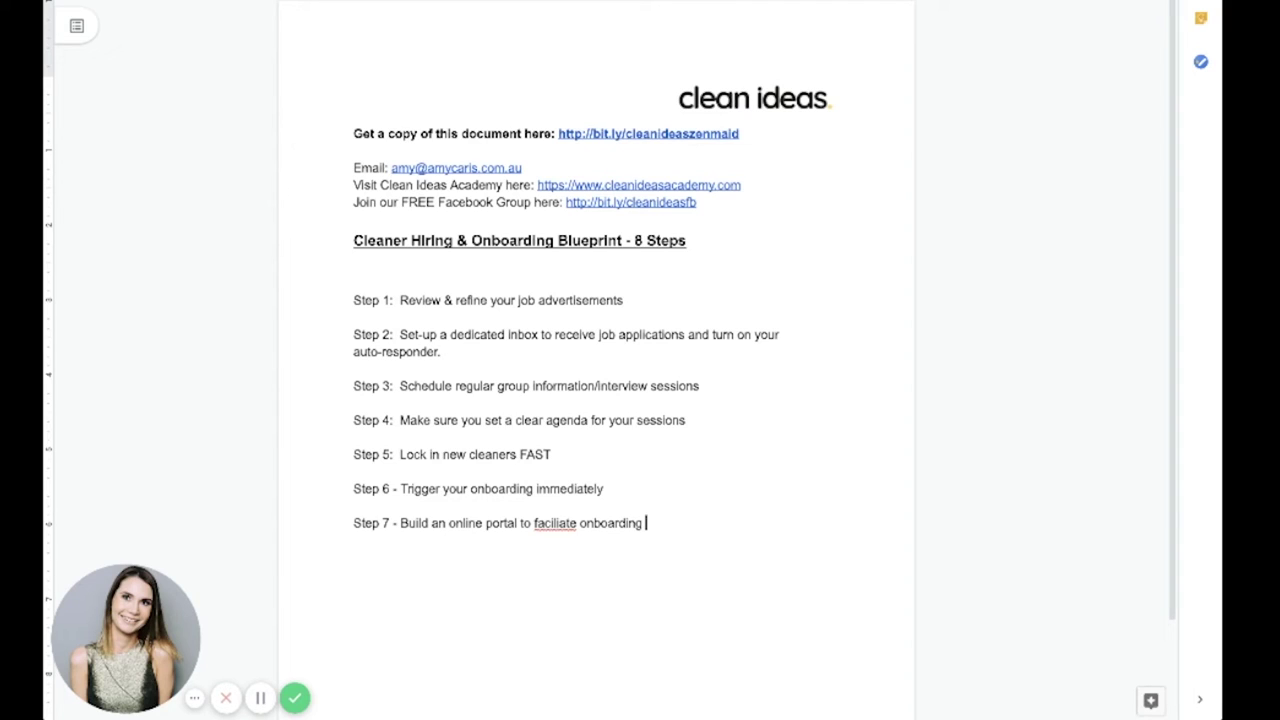
pyautogui.press('Left')
pyautogui.press('Left')
pyautogui.press('Left')
pyautogui.press('Left')
pyautogui.press('Left')
pyautogui.press('Left')
pyautogui.press('Left')
pyautogui.press('Left')
pyautogui.press('Left')
pyautogui.press('Left')
pyautogui.press('Left')
pyautogui.press('Left')
pyautogui.press('Left')
pyautogui.press('Left')
pyautogui.press('Left')
pyautogui.write('t')
pyautogui.click(692, 527)
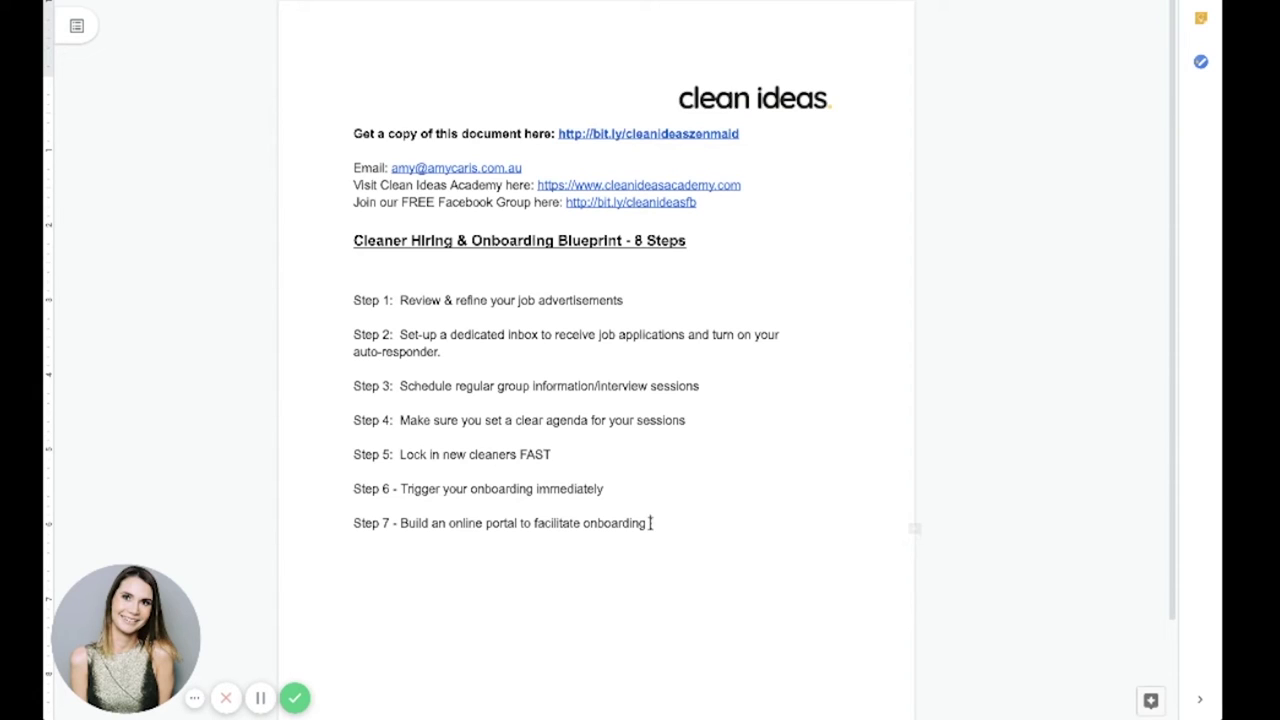
pyautogui.moveTo(692, 527); pyautogui.dragTo(336, 523)
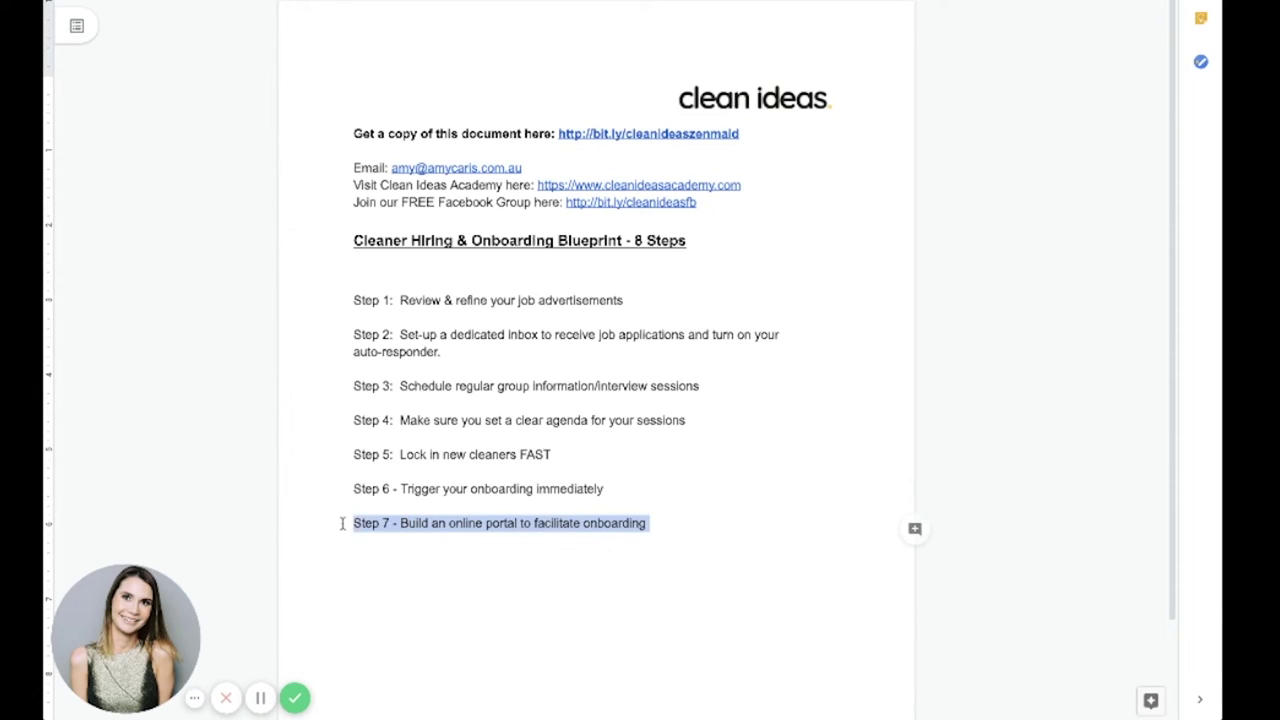
# Bold the Step 7 line, 'Build an online portal to facilitate onboarding'
pyautogui.hotkey('ctrl', 'b')
pyautogui.click(709, 520)
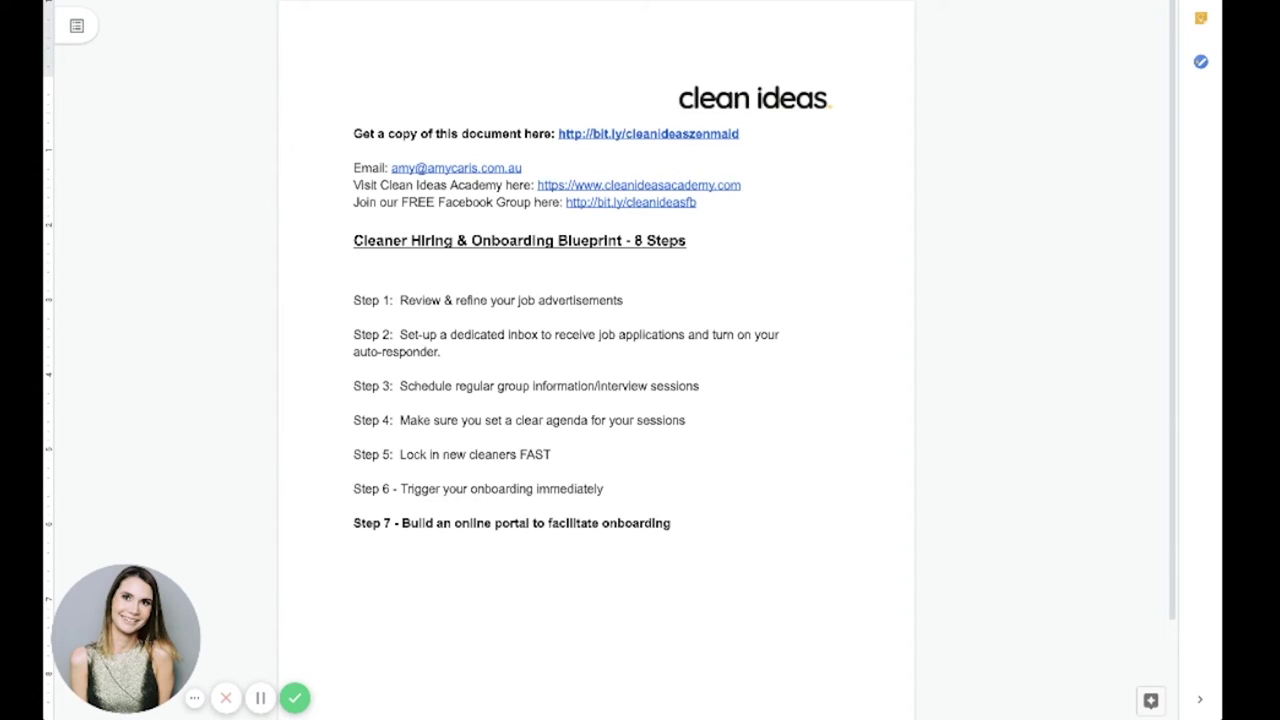
pyautogui.hotkey('ctrl', 'Tab')
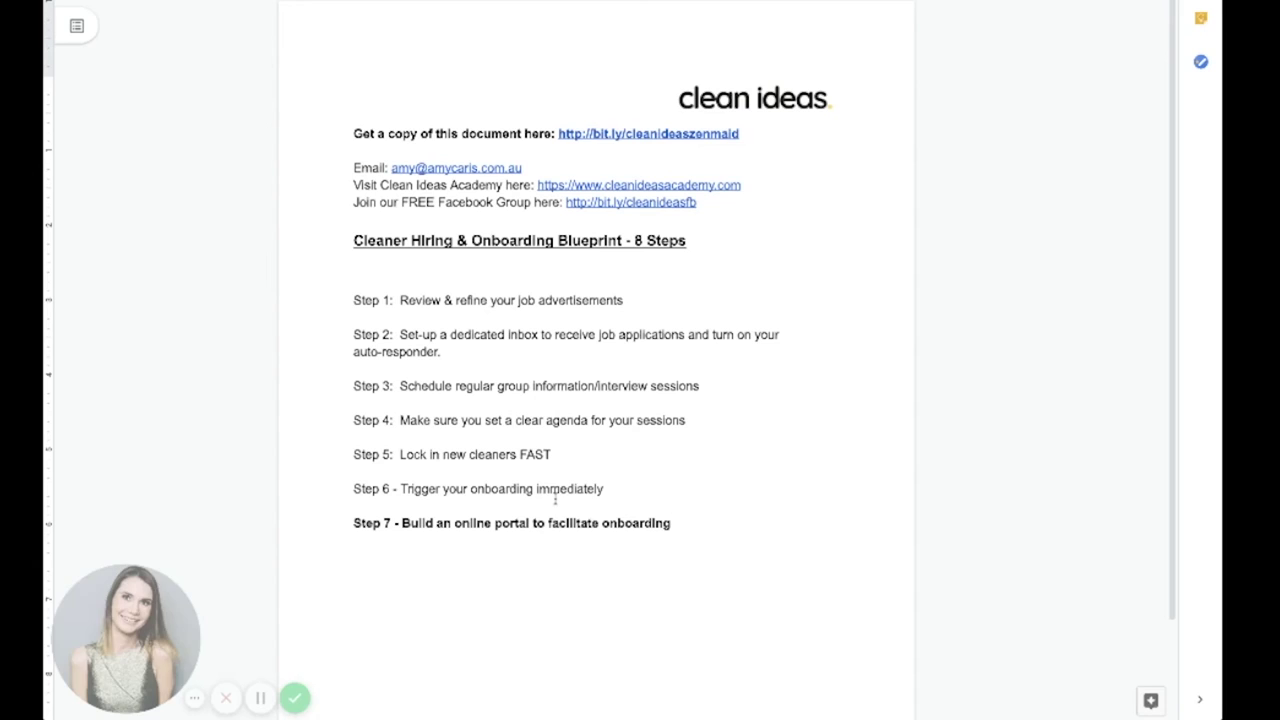
# Add 'Step 8 - Build a virtual cleaner community' below Step 7, fix its capital U, and unbold it
pyautogui.press('Return')
pyautogui.write('Step ')
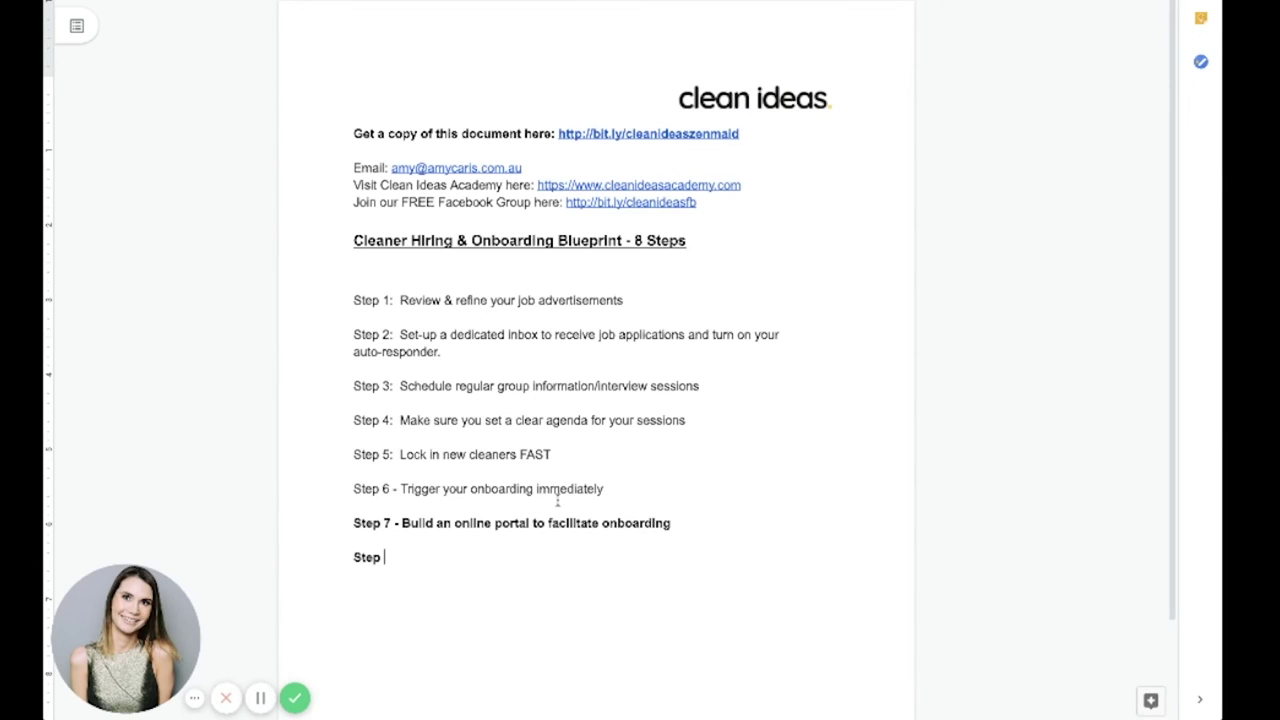
pyautogui.write('8 - BUild a virtual cl')
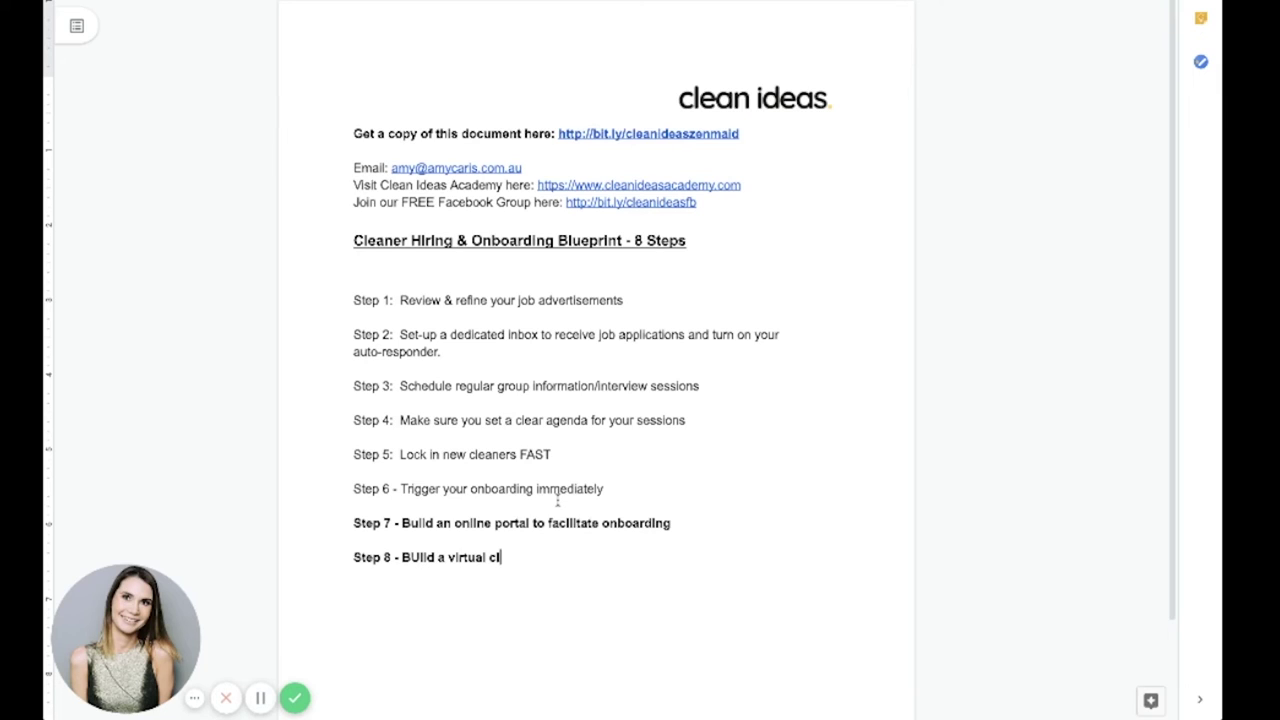
pyautogui.write('eaner community')
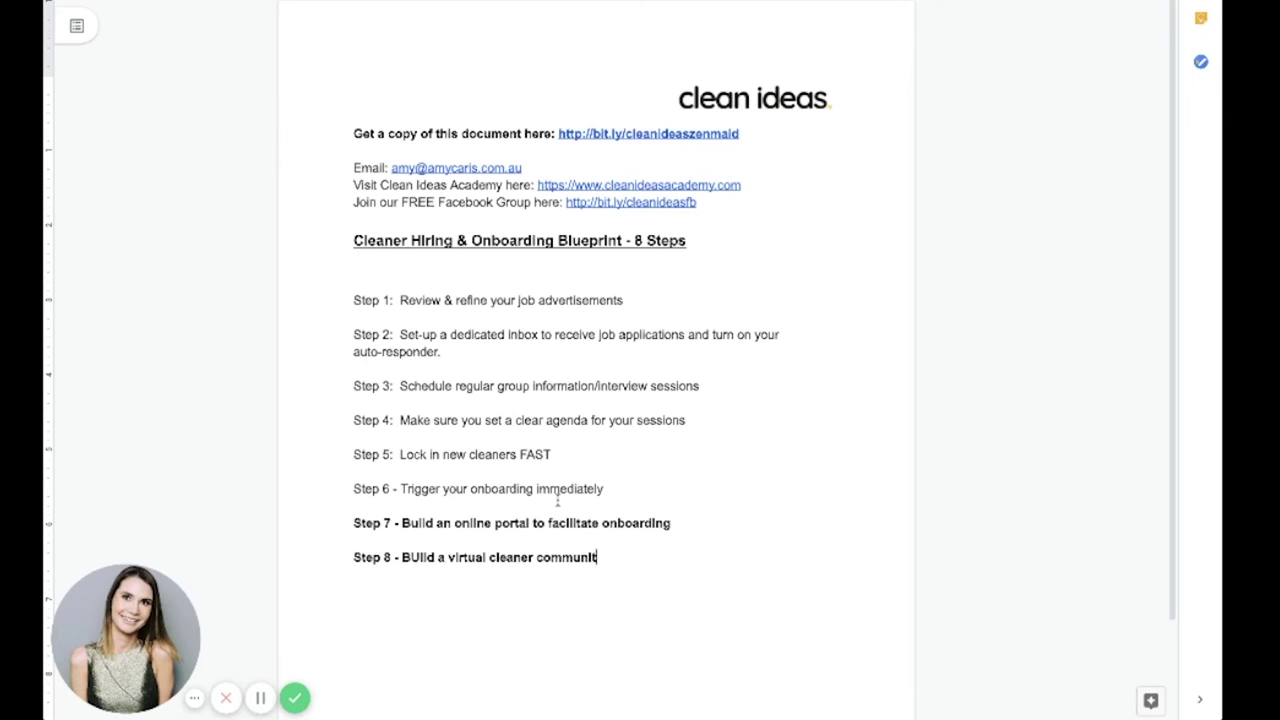
pyautogui.click(418, 557)
pyautogui.press('BackSpace')
pyautogui.write('u')
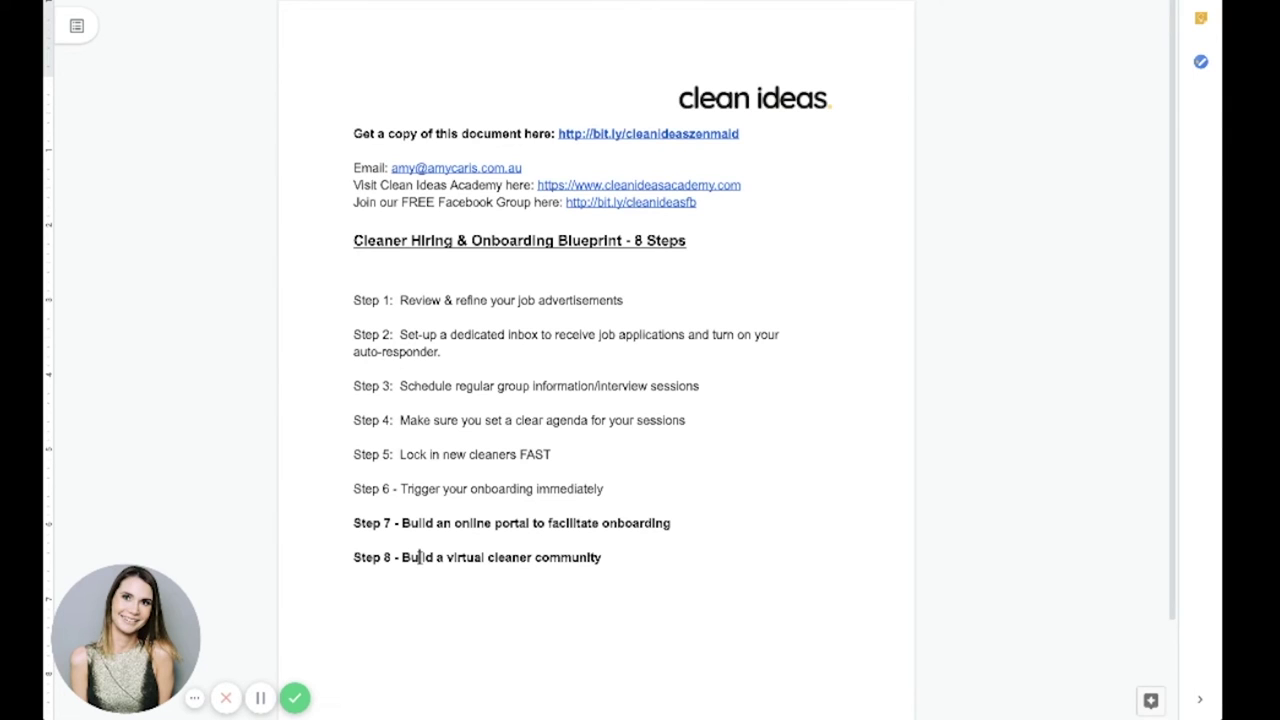
pyautogui.moveTo(686, 557); pyautogui.dragTo(228, 566)
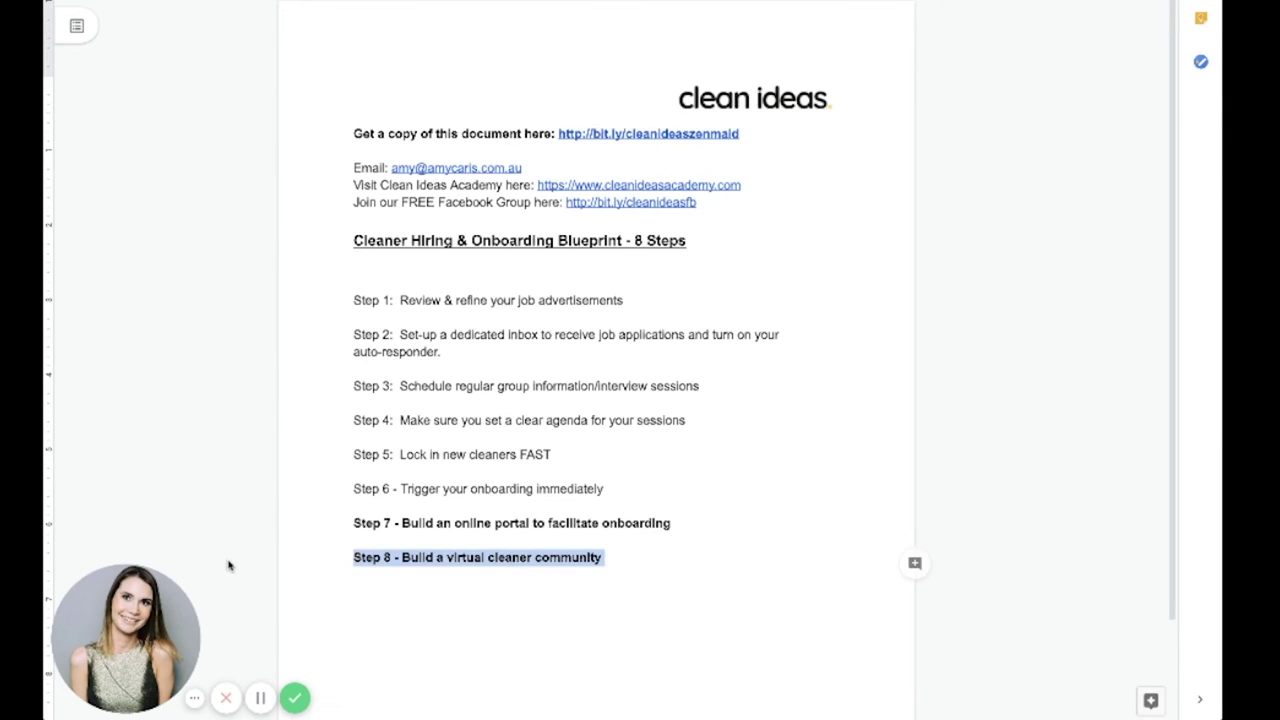
pyautogui.hotkey('ctrl', 'b')
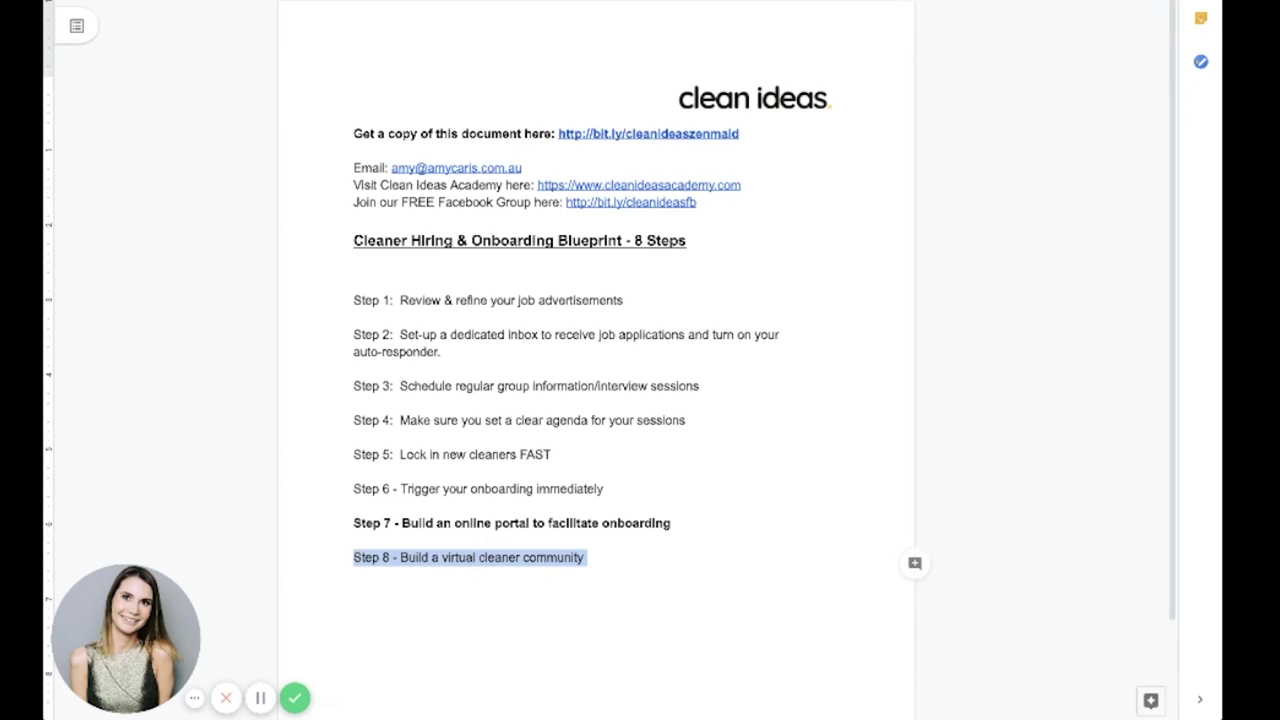
pyautogui.click(626, 566)
pyautogui.click(623, 552)
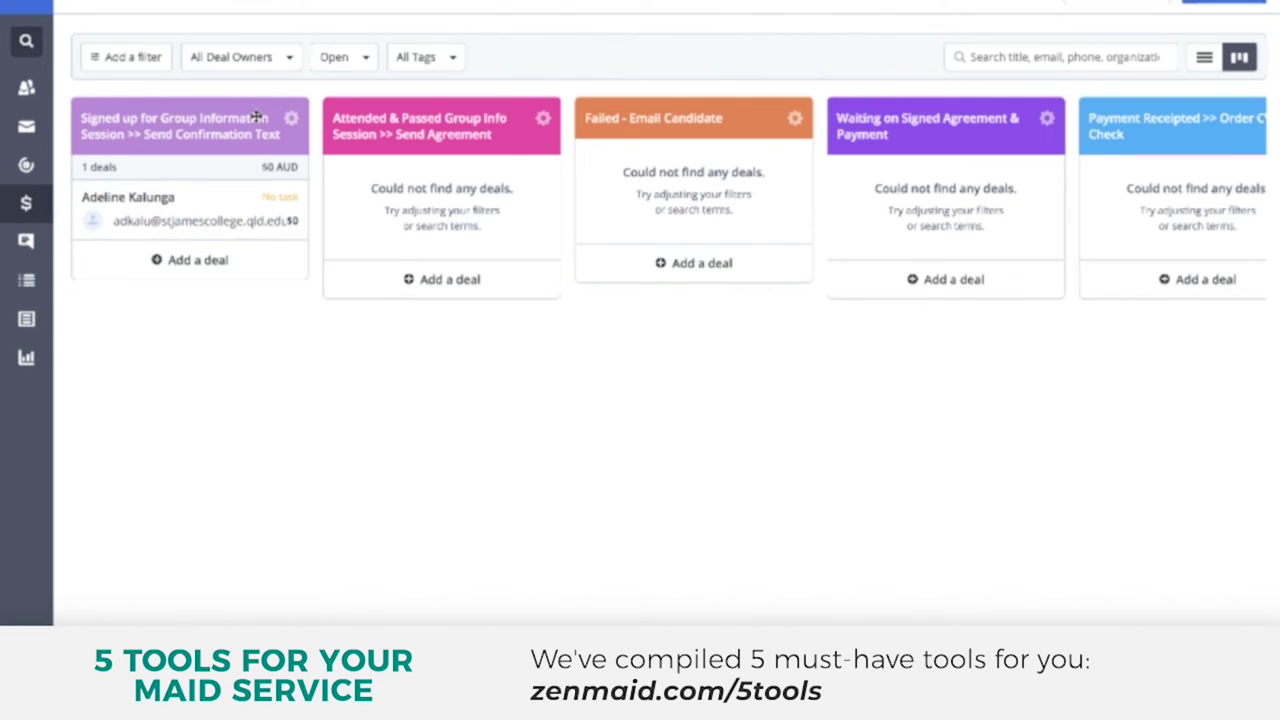
# Move the candidate's deal through Attended and Waiting on Signed Agreement into Payment Receipted >> Order CV Check
pyautogui.moveTo(180, 211); pyautogui.dragTo(438, 206)
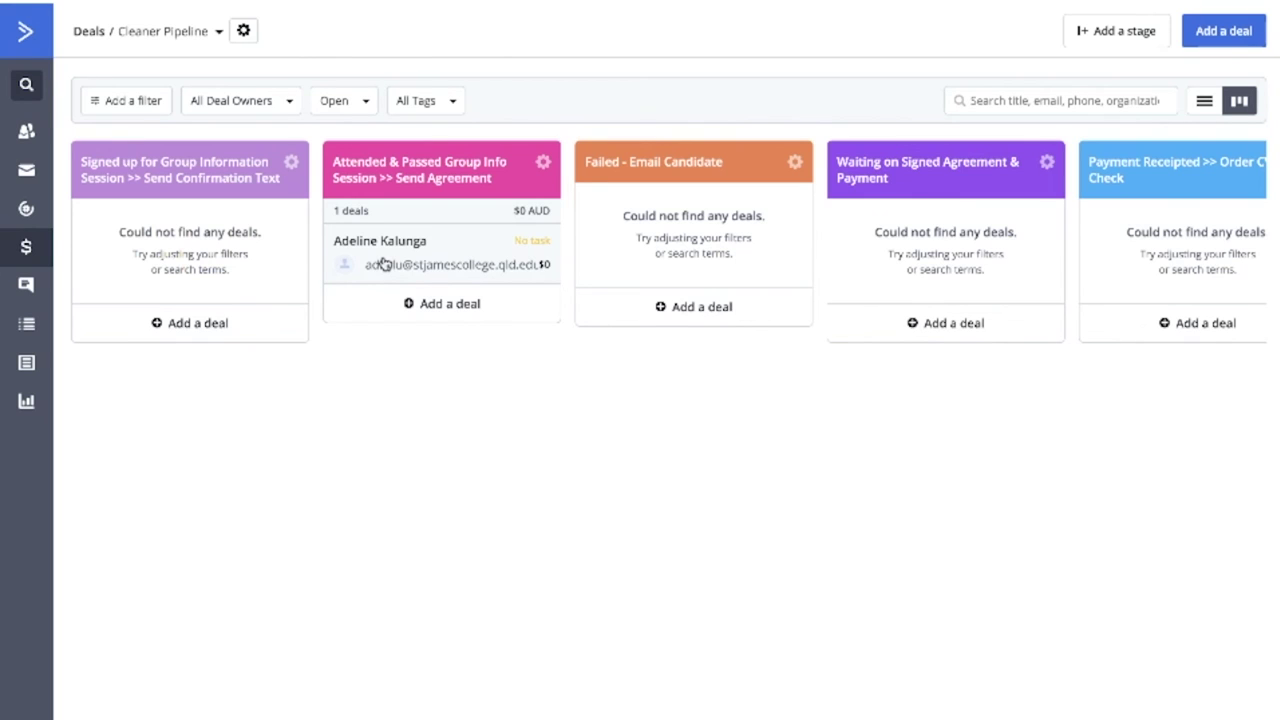
pyautogui.moveTo(384, 263); pyautogui.dragTo(865, 248)
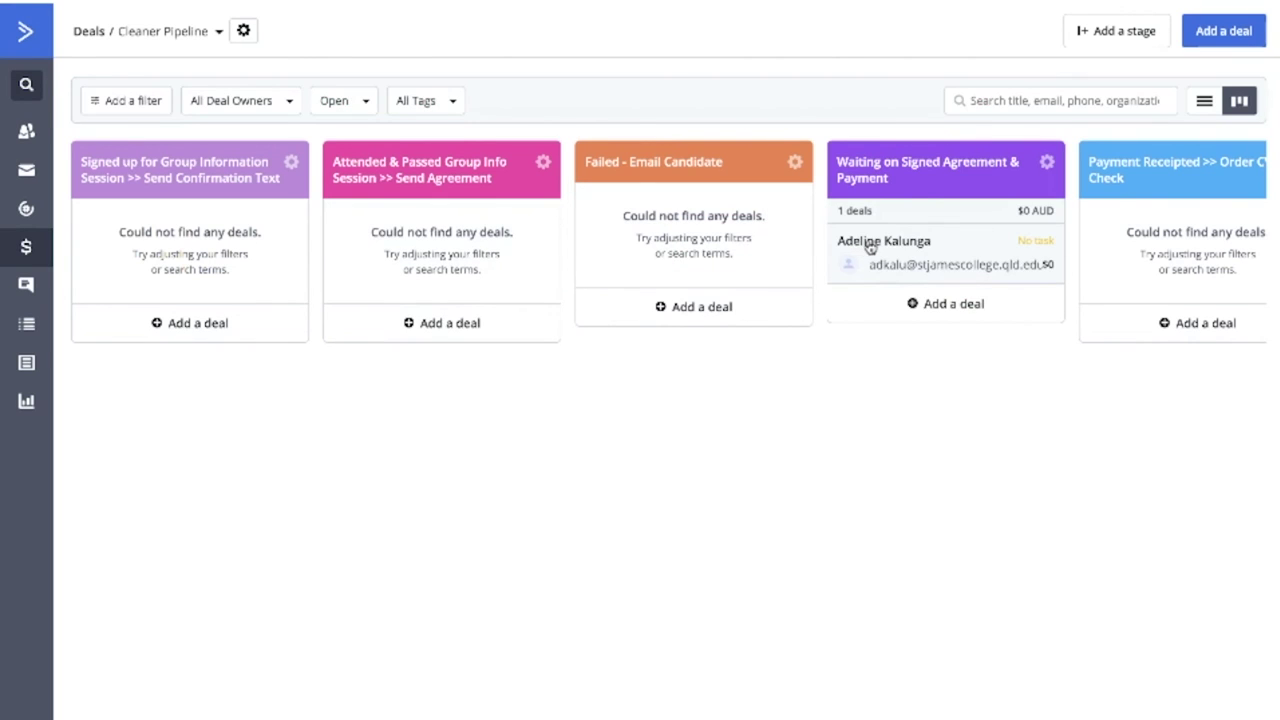
pyautogui.hscroll(5, 975, 265)
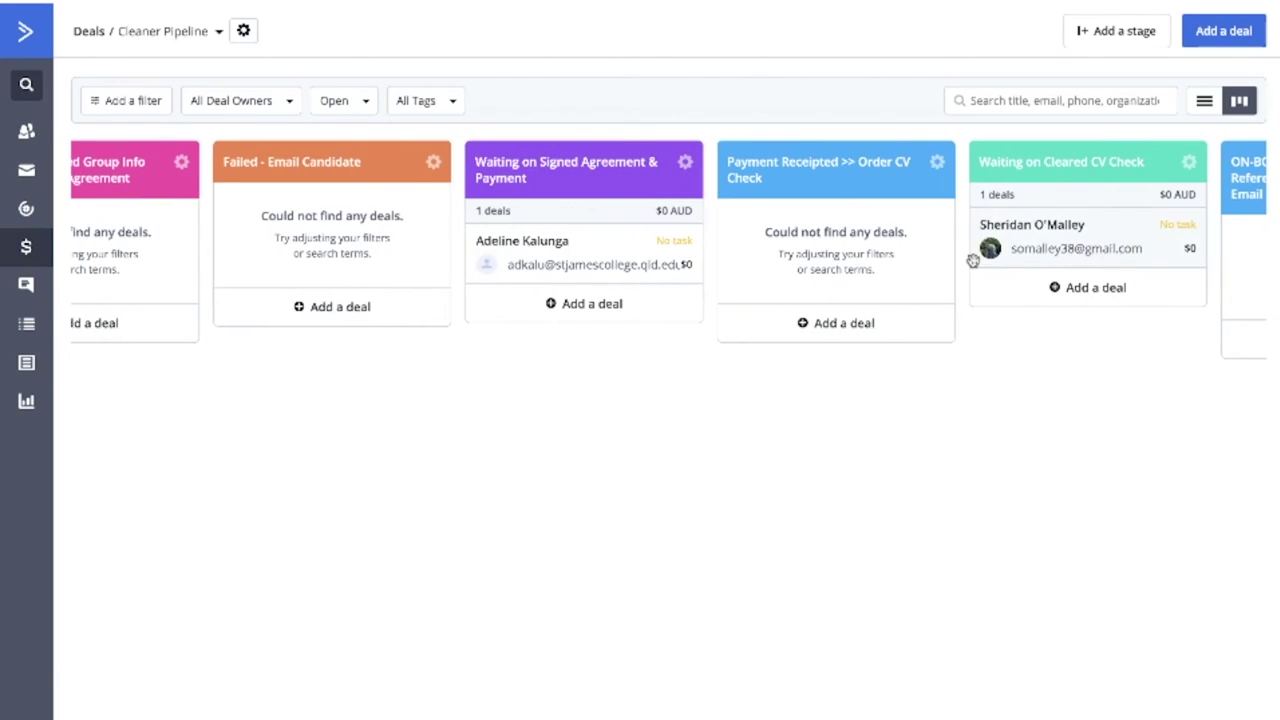
pyautogui.moveTo(559, 266); pyautogui.dragTo(800, 270)
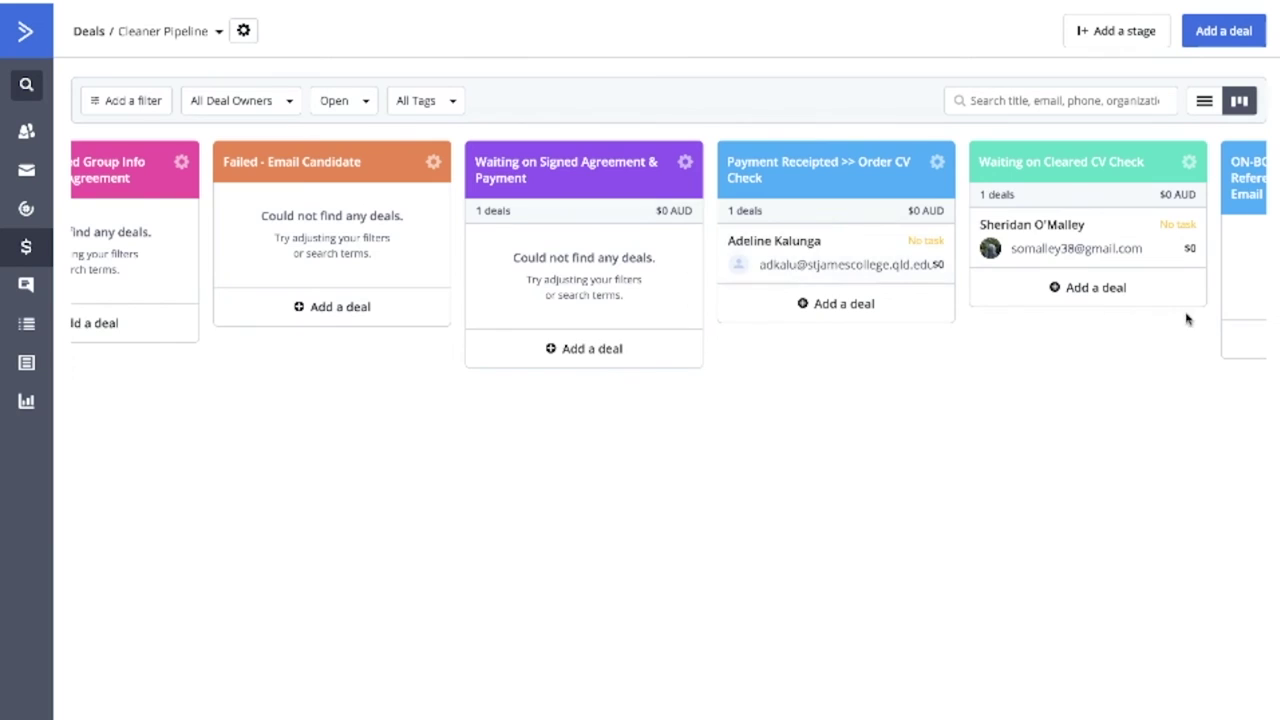
pyautogui.hscroll(4, 1200, 320)
pyautogui.hscroll(3, 1216, 318)
pyautogui.hscroll(-10, 1218, 316)
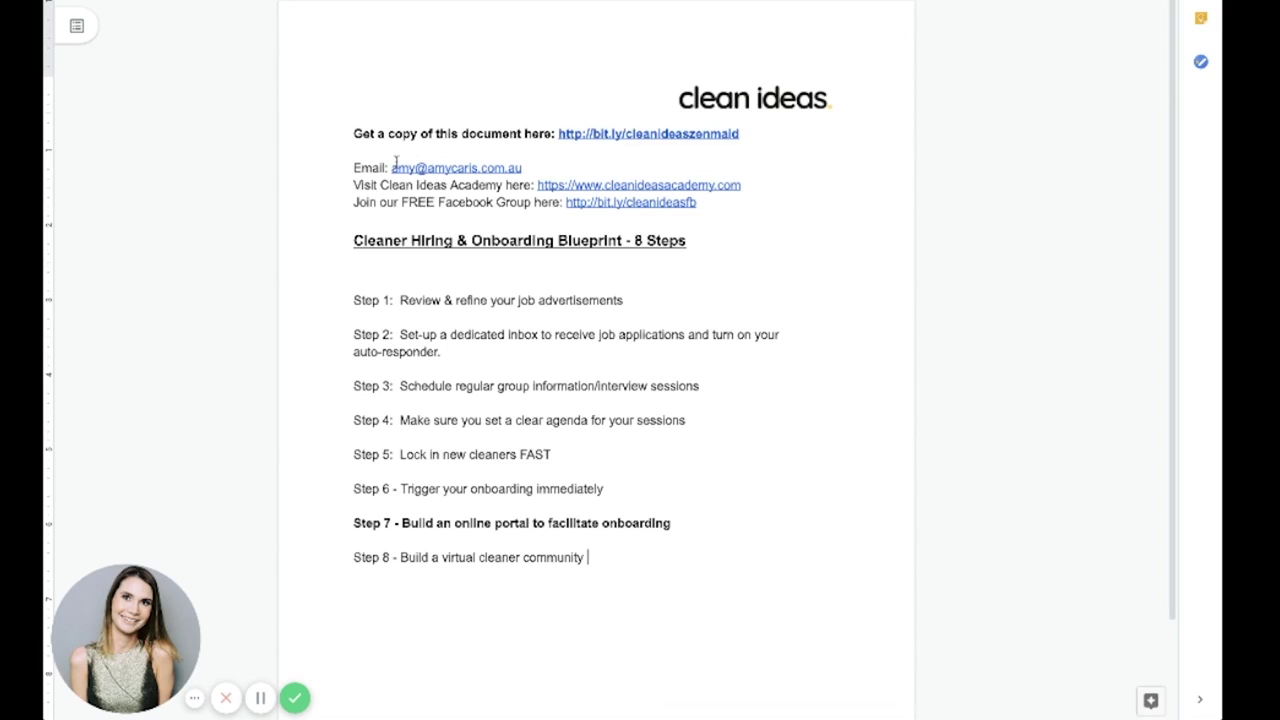
pyautogui.moveTo(391, 167); pyautogui.dragTo(532, 168)
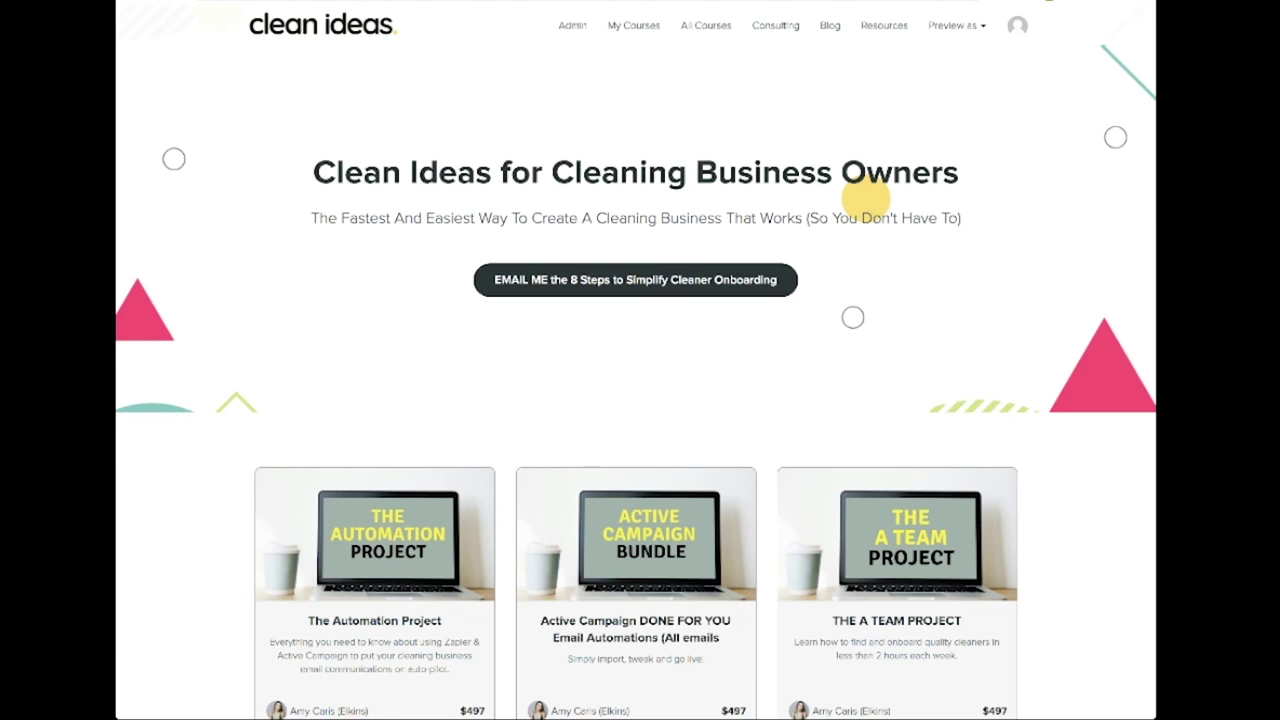
# Scroll the A Team Project course page to its pricing options and start enrolling
pyautogui.scroll(-3, 739, 211)
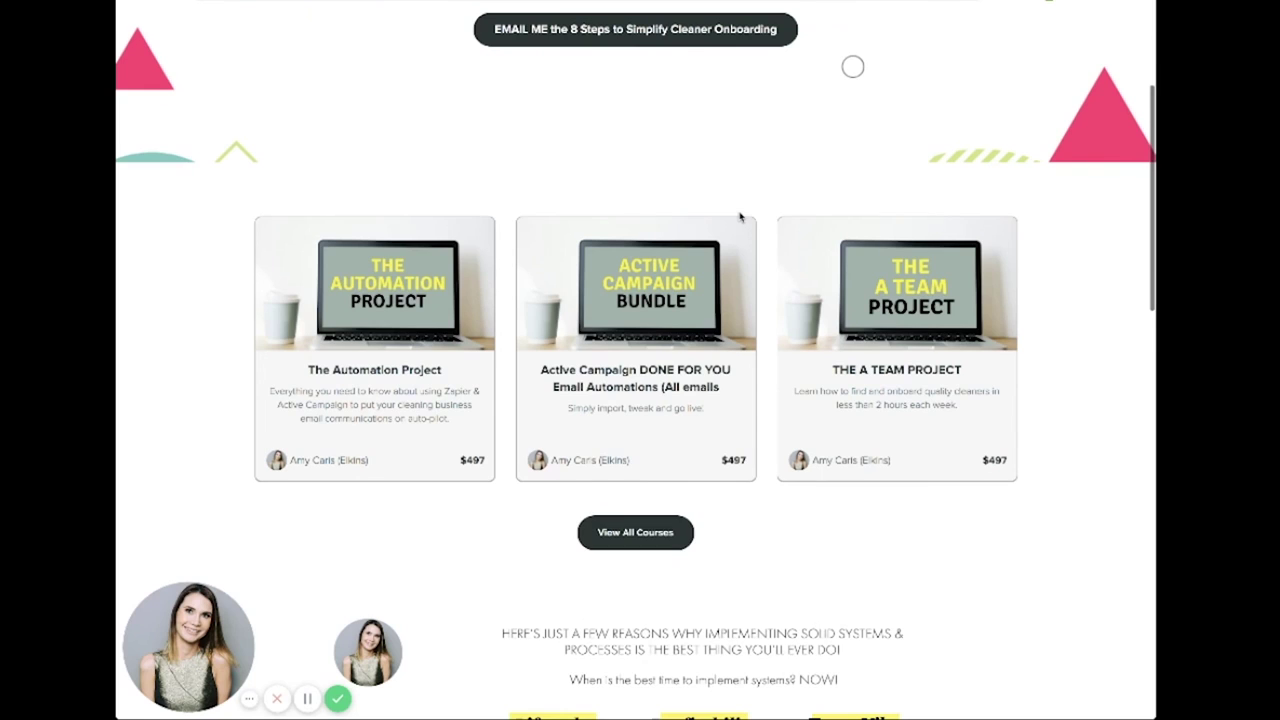
pyautogui.scroll(3, 739, 211)
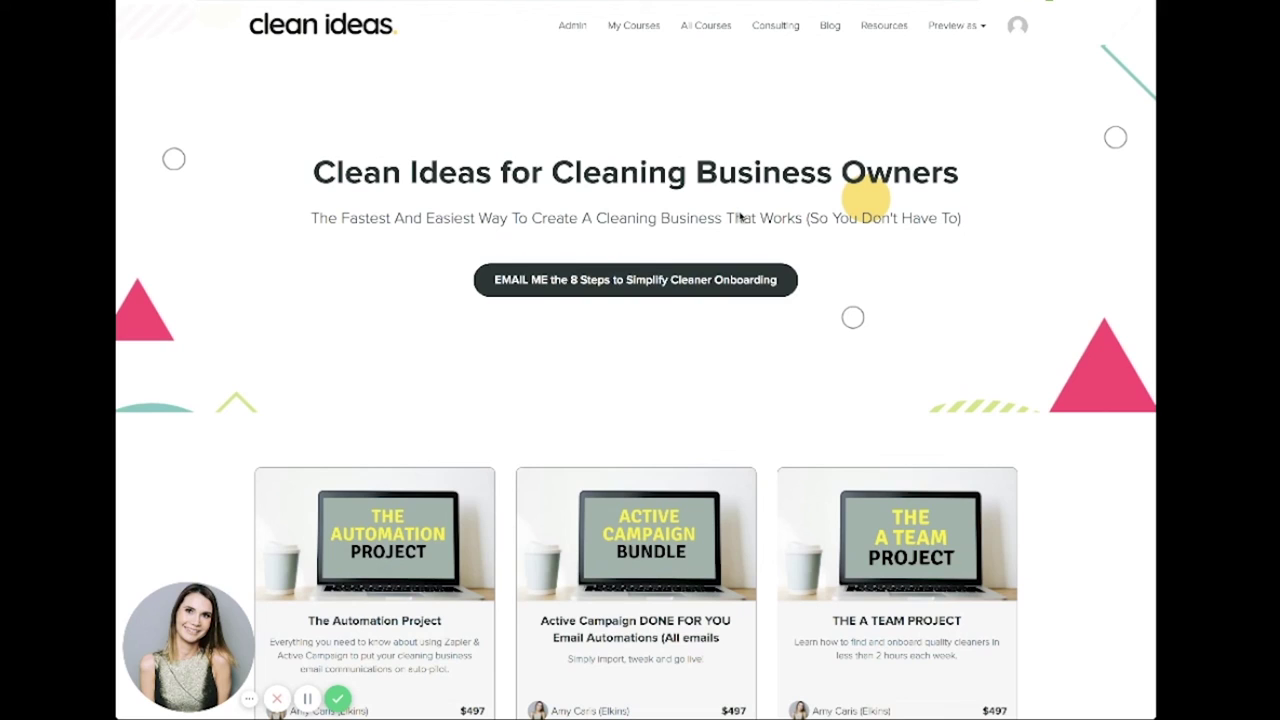
pyautogui.scroll(-2, 741, 216)
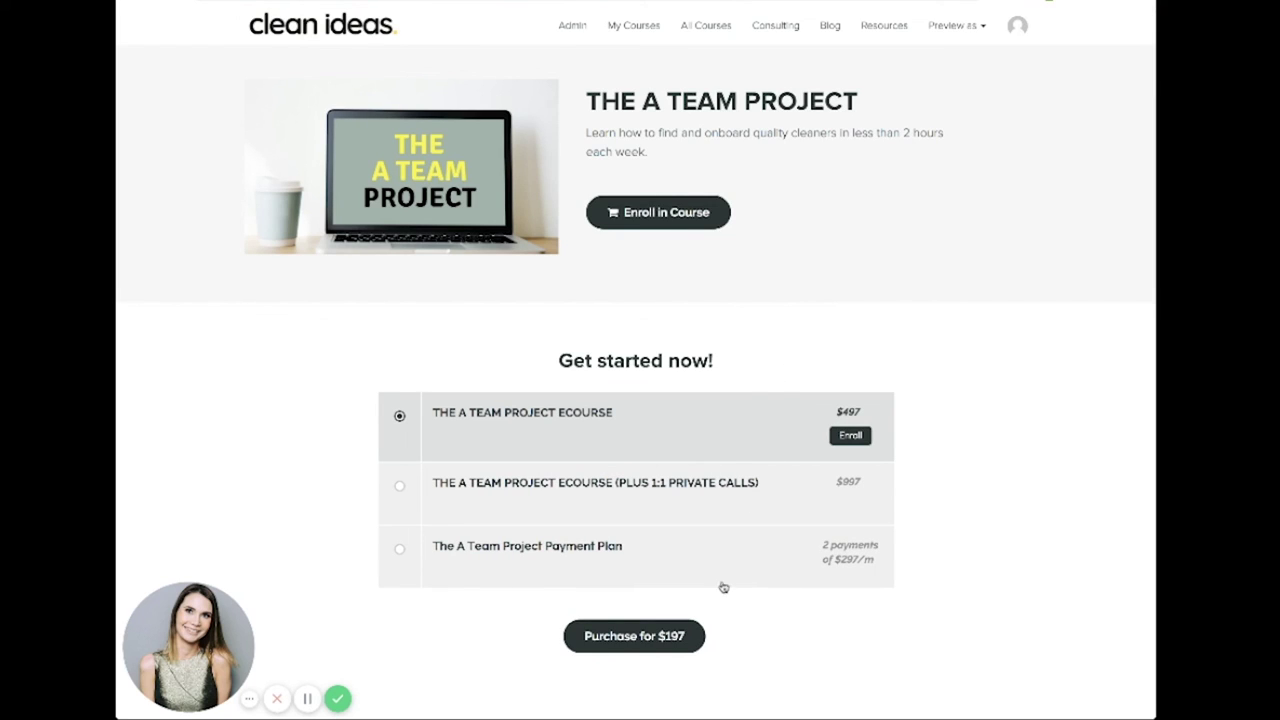
pyautogui.scroll(-3, 686, 220)
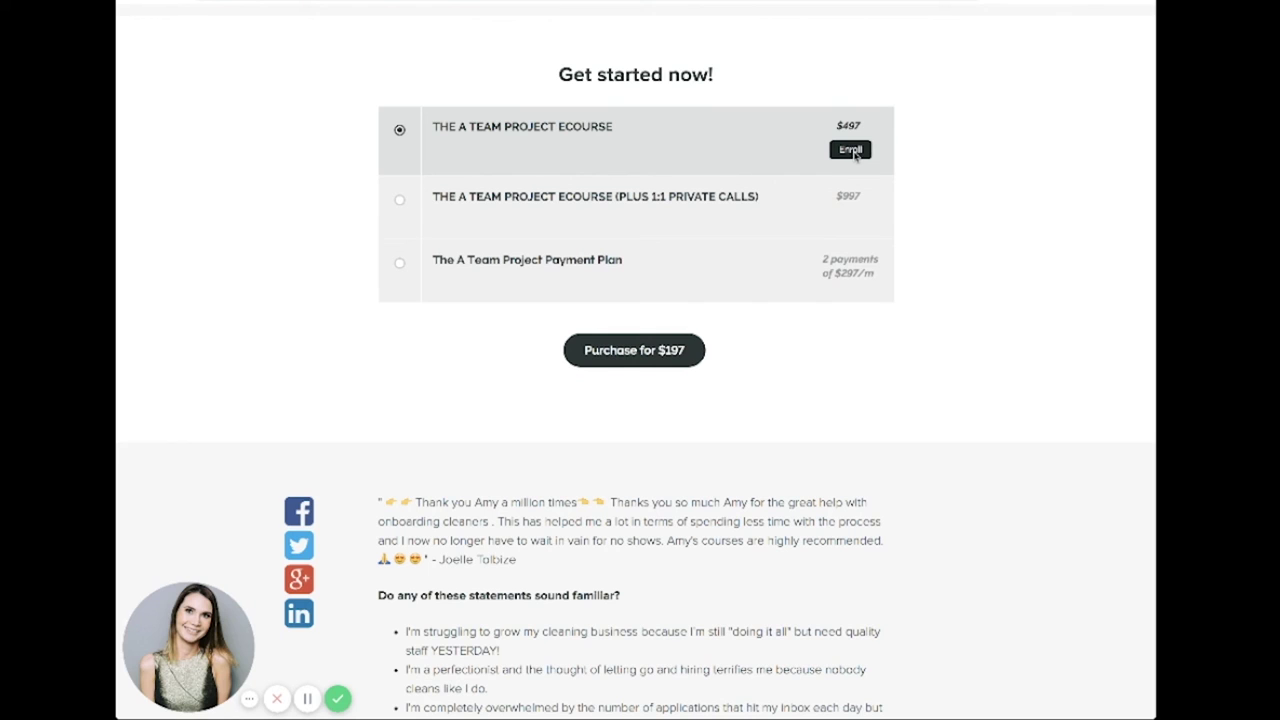
pyautogui.click(851, 151)
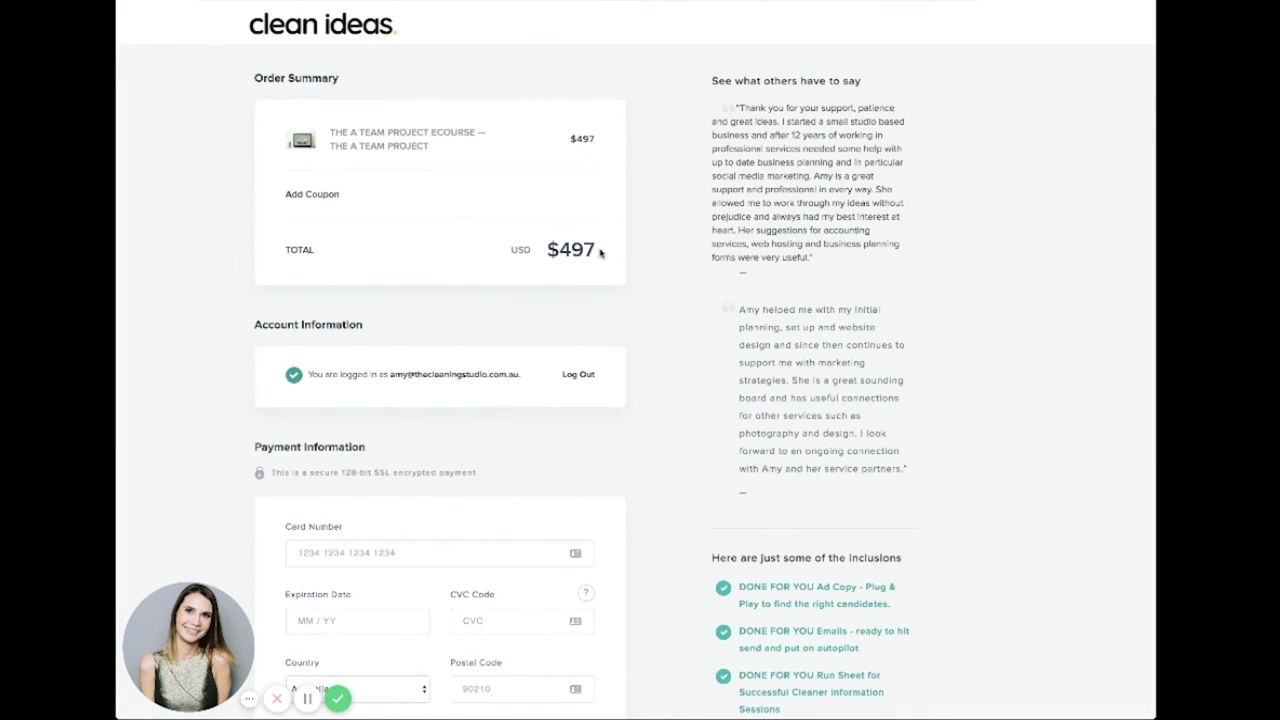
# Apply the ZENMAID coupon to the A Team Project checkout, bringing it to $397
pyautogui.scroll(-1, 598, 251)
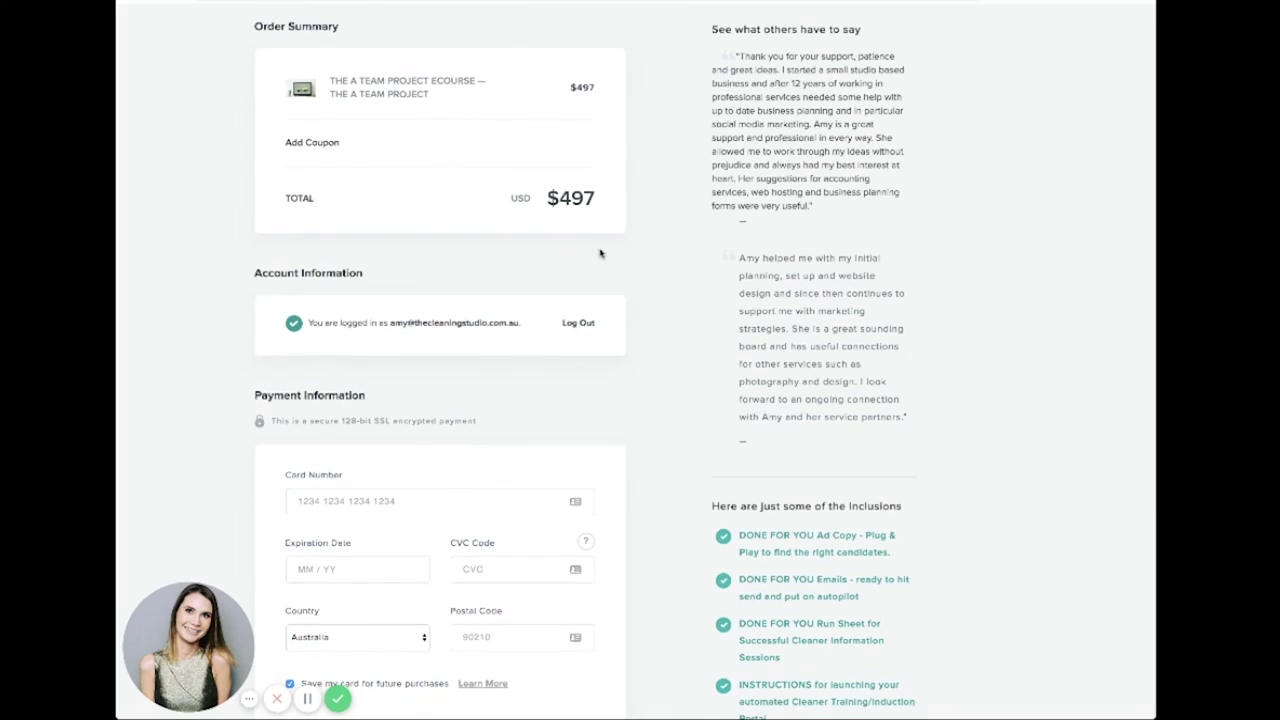
pyautogui.click(320, 146)
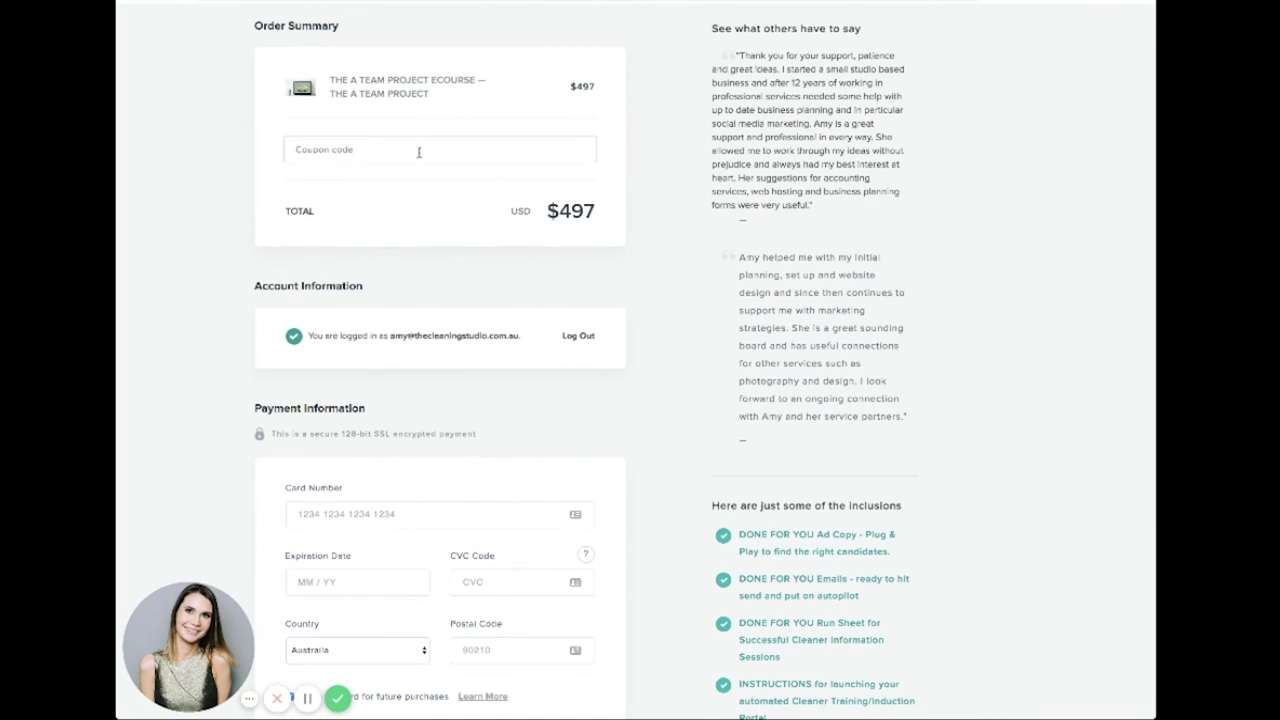
pyautogui.click(420, 147)
pyautogui.write('ZENMAID')
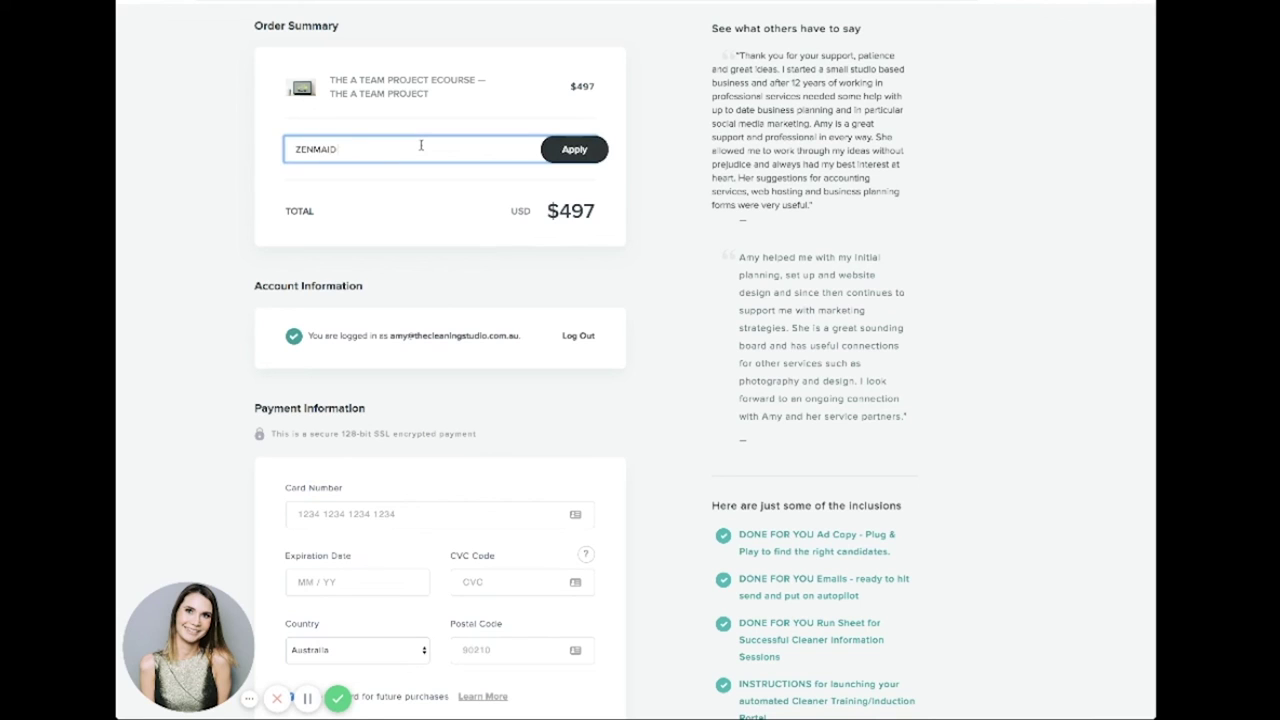
pyautogui.press('Return')
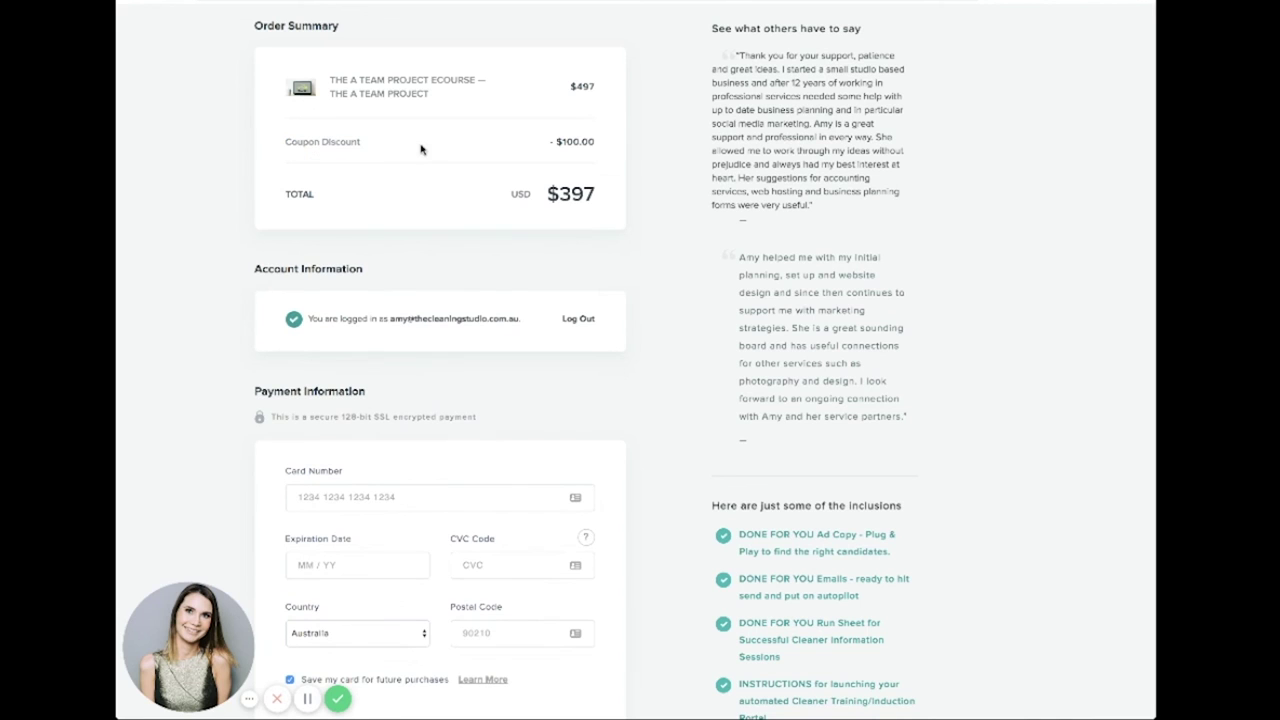
# Go back to the Clean Ideas homepage and scroll down to its footer
pyautogui.scroll(1, 477, 170)
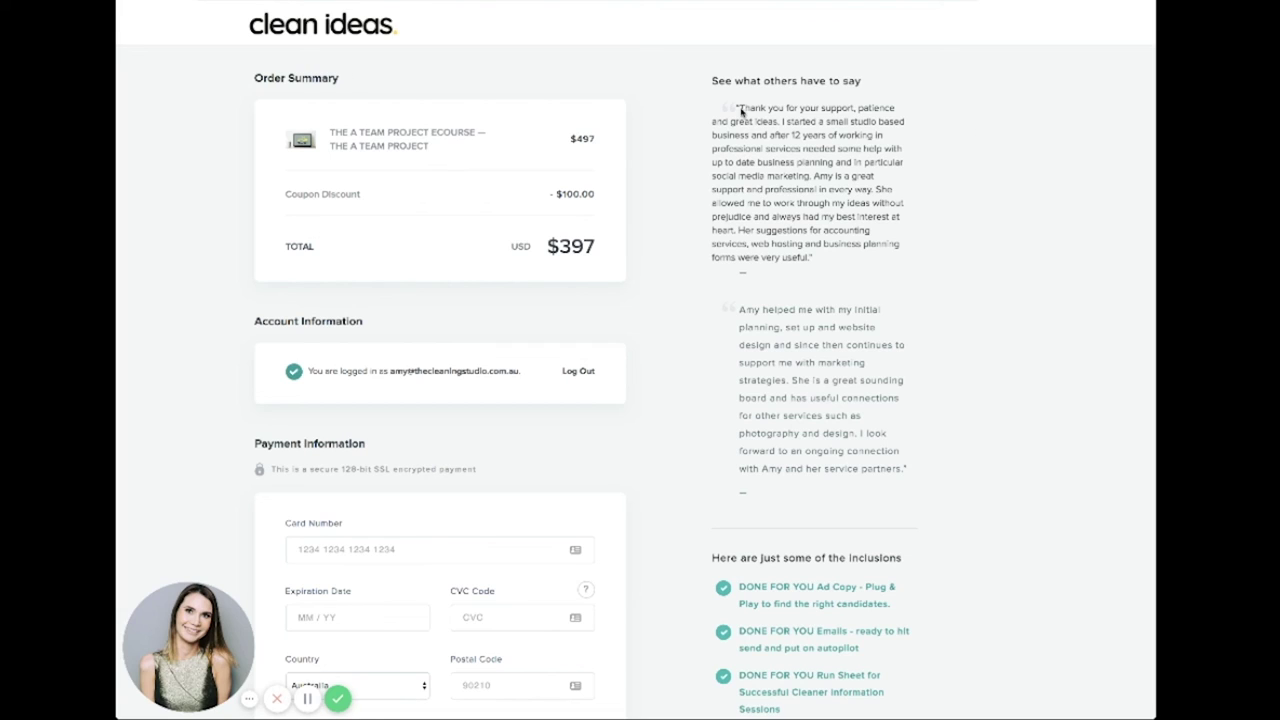
pyautogui.click(314, 30)
pyautogui.scroll(-6, 676, 125)
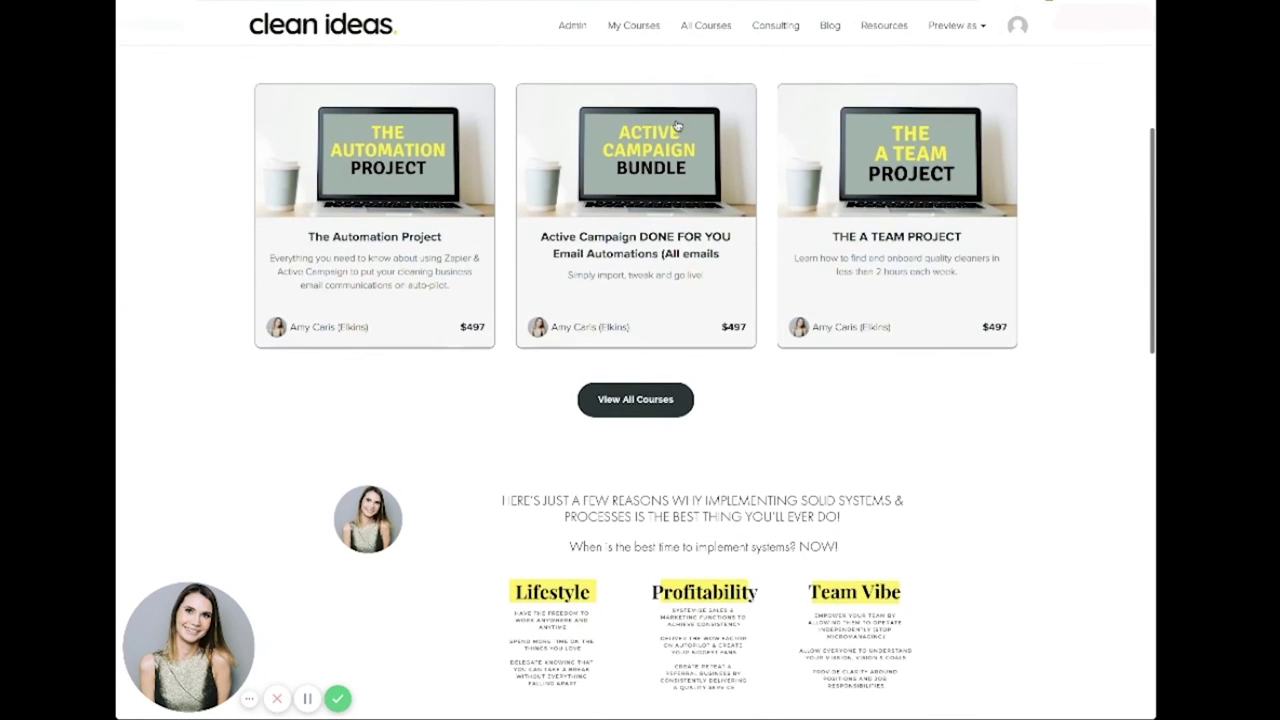
pyautogui.scroll(-9, 676, 125)
pyautogui.scroll(-5, 676, 125)
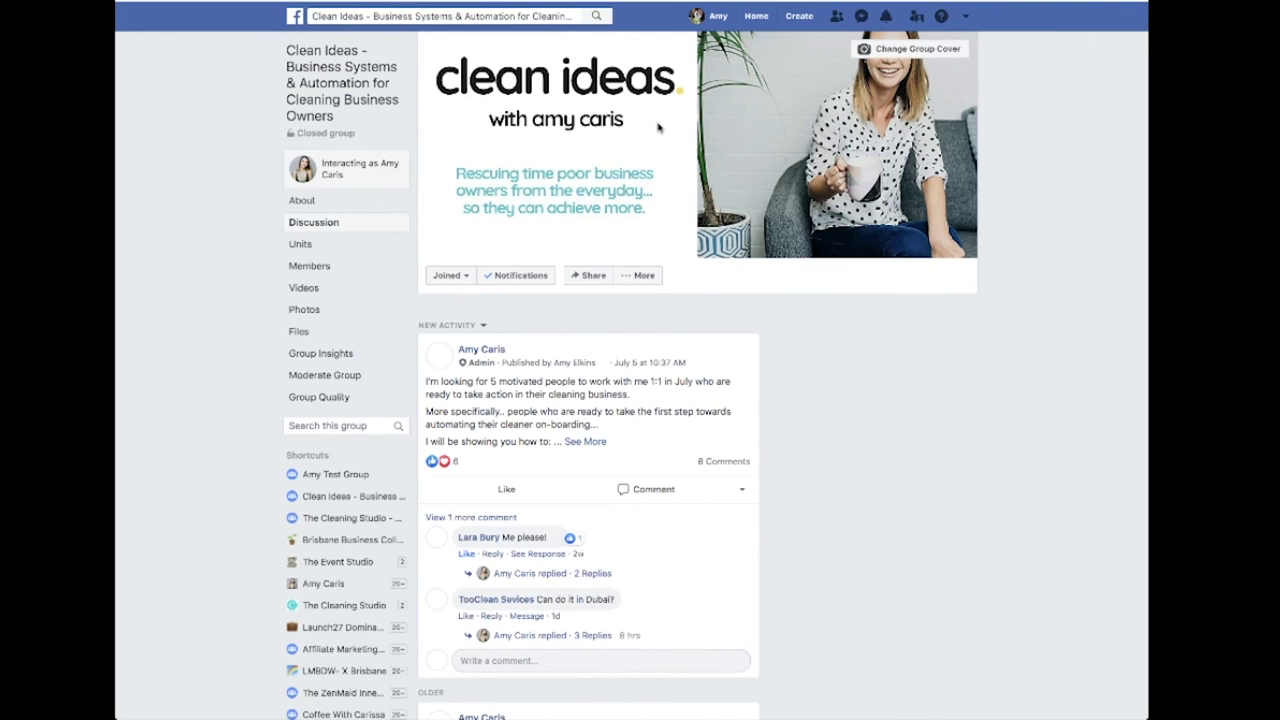
# Scroll through the Clean Ideas Facebook group feed
pyautogui.scroll(-15, 658, 127)
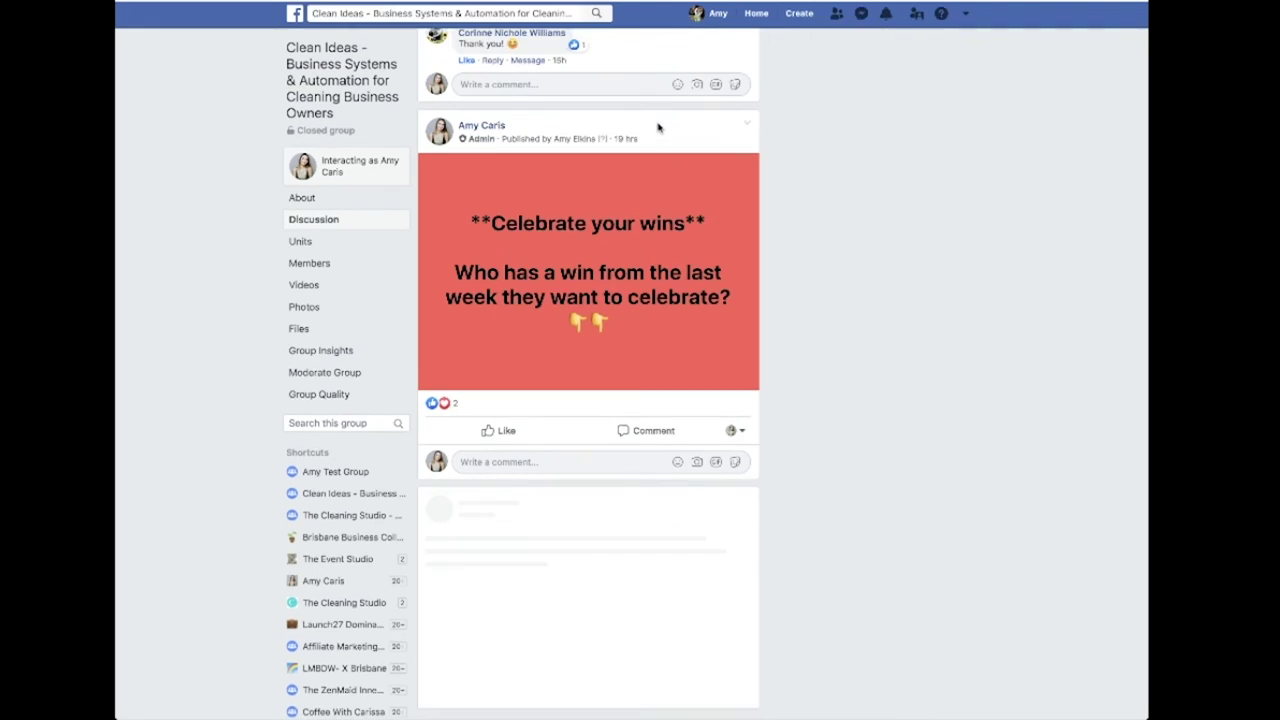
pyautogui.scroll(-5, 658, 127)
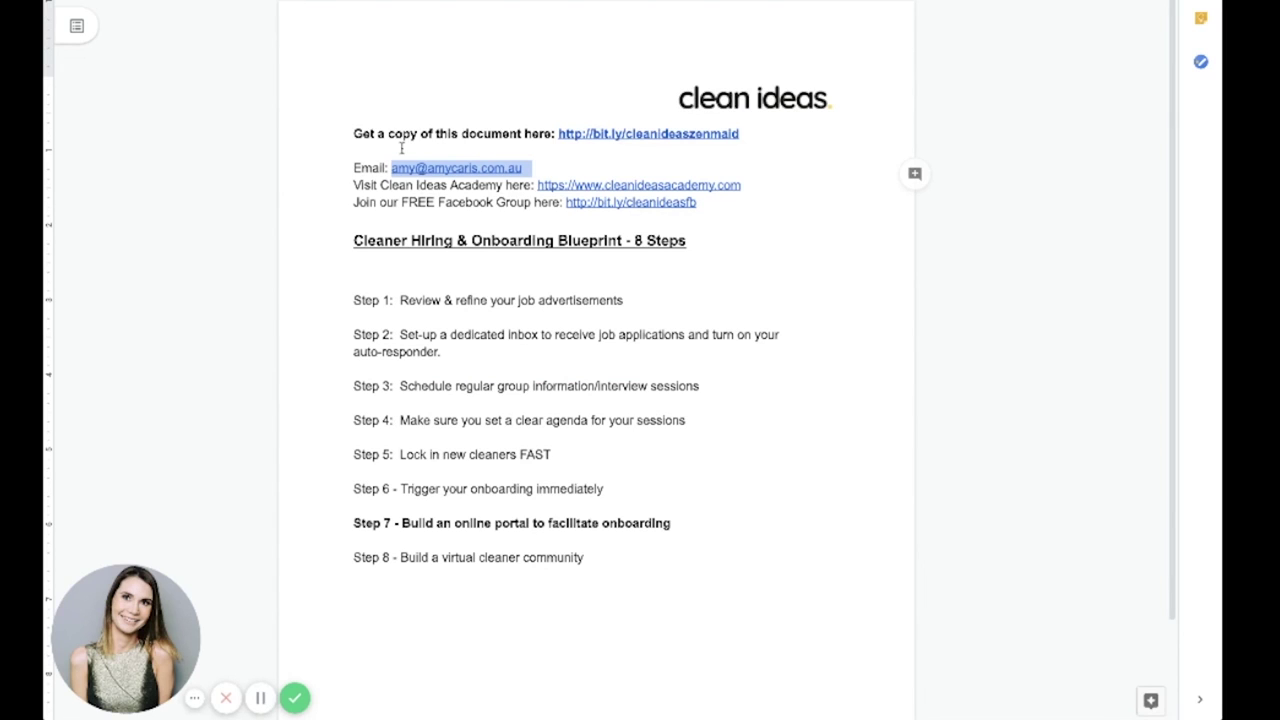
pyautogui.click(429, 203)
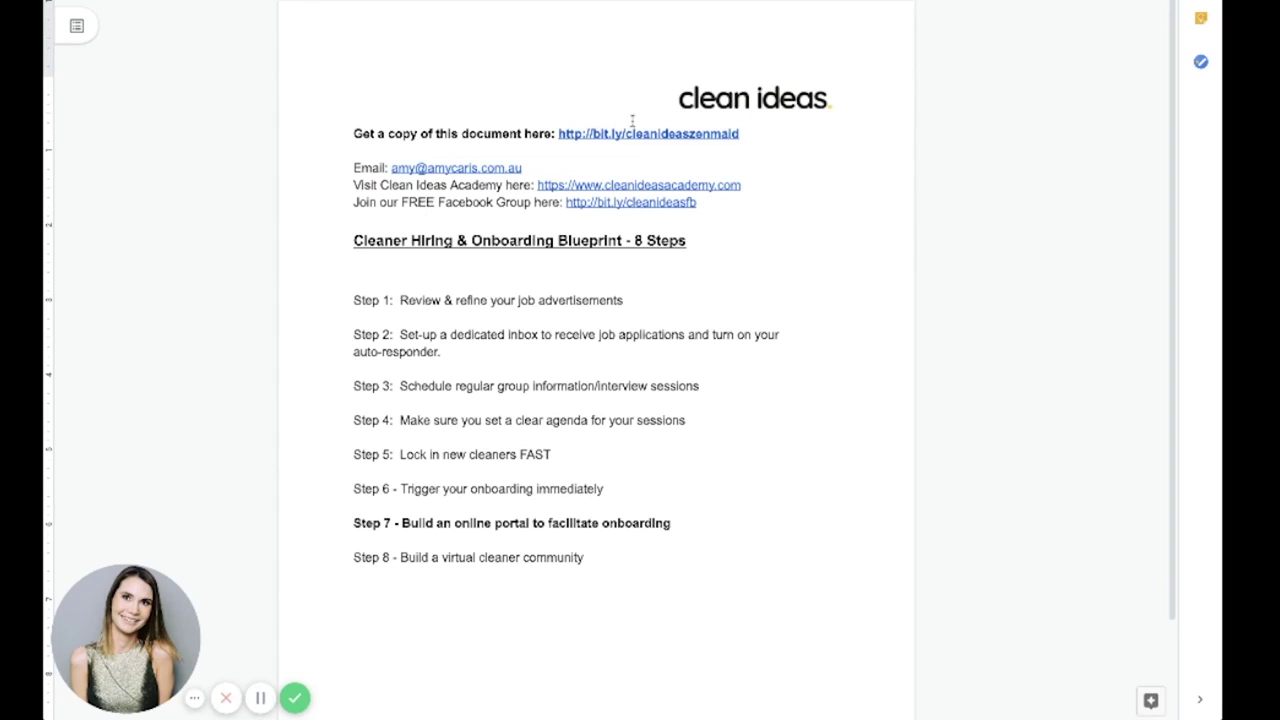